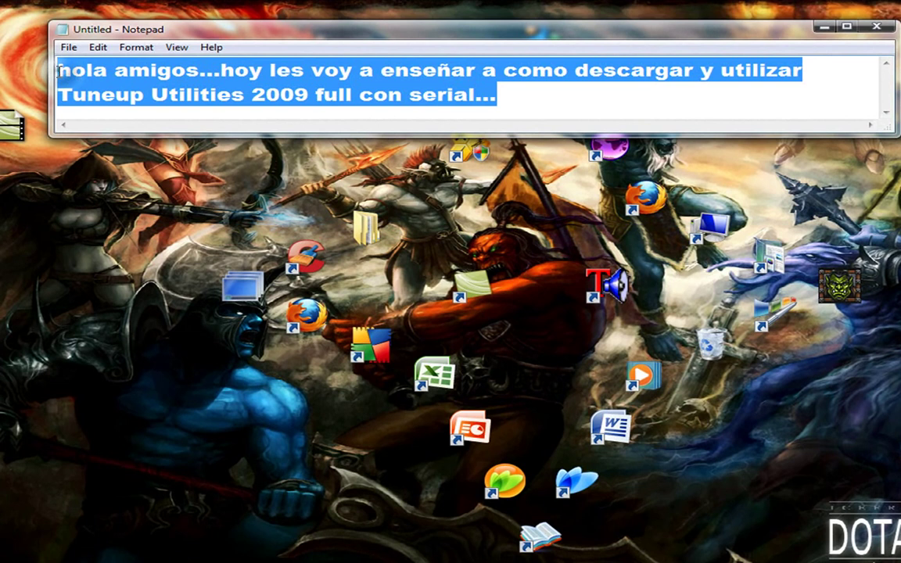
# Replace the note's text with "se van a la pagina de descarga...en la descripcion del video esta el link".
pyautogui.write('se van a la')
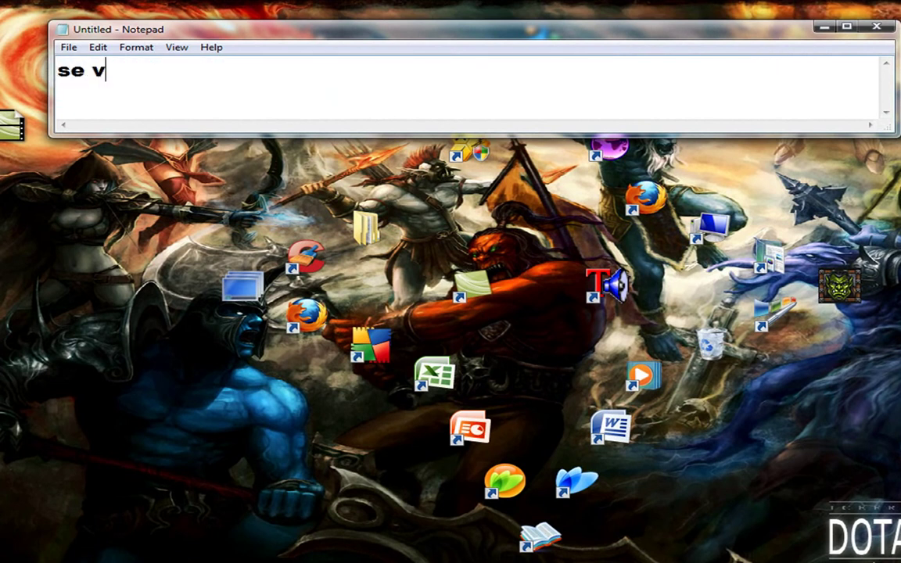
pyautogui.write(' pagina')
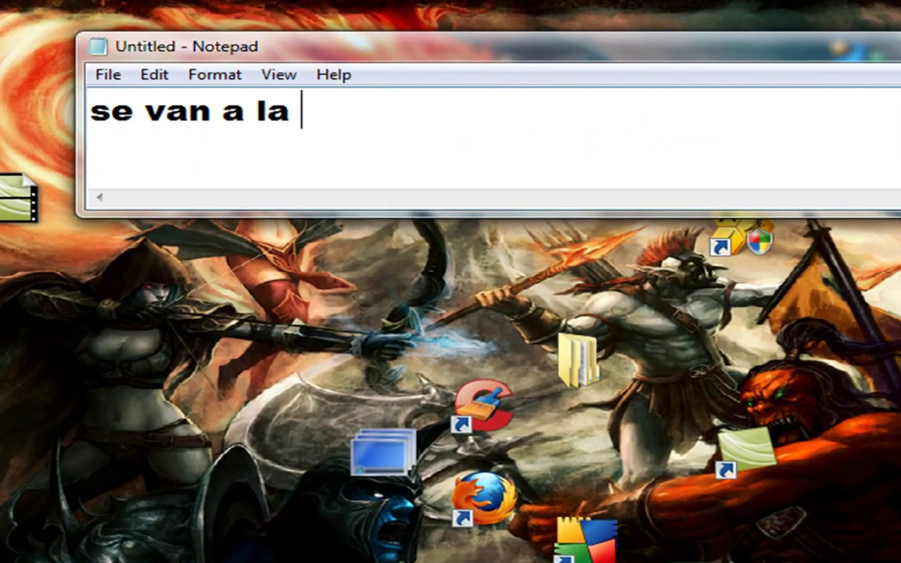
pyautogui.write(' de de')
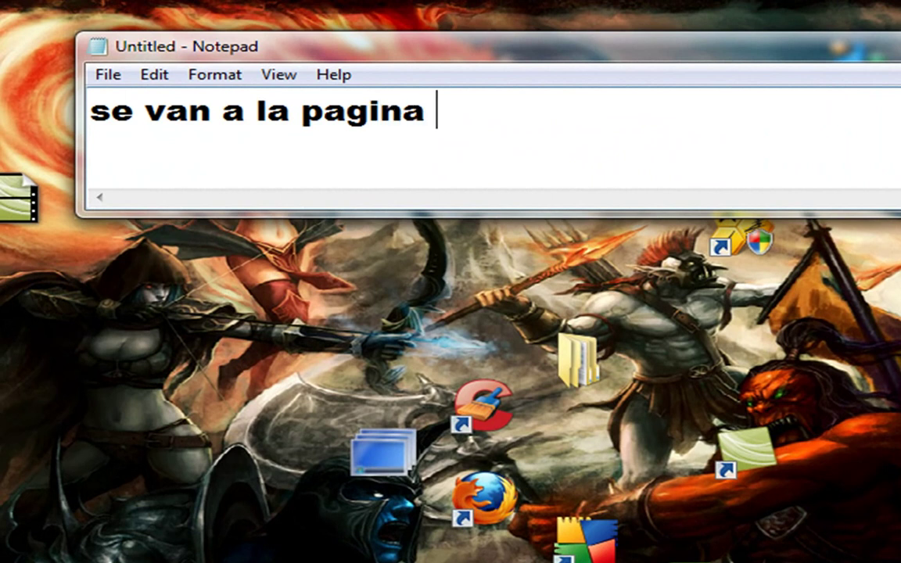
pyautogui.write('scargr')
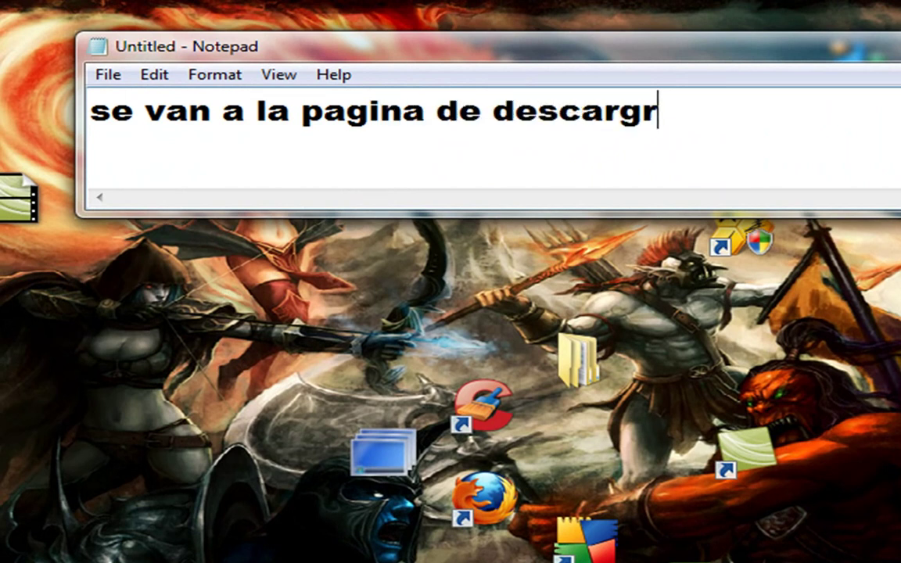
pyautogui.press('BackSpace')
pyautogui.write('arga')
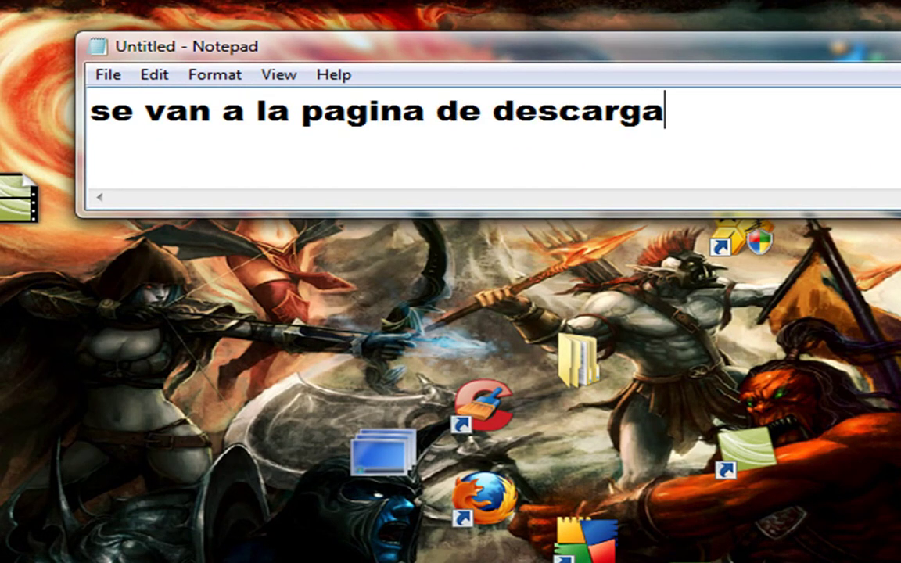
pyautogui.write('...en la descr')
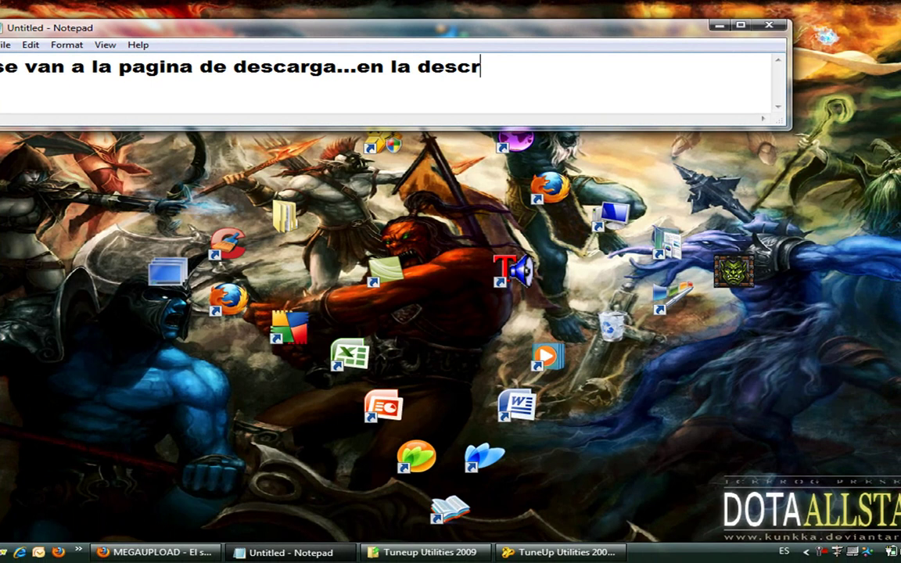
pyautogui.write('ipcion')
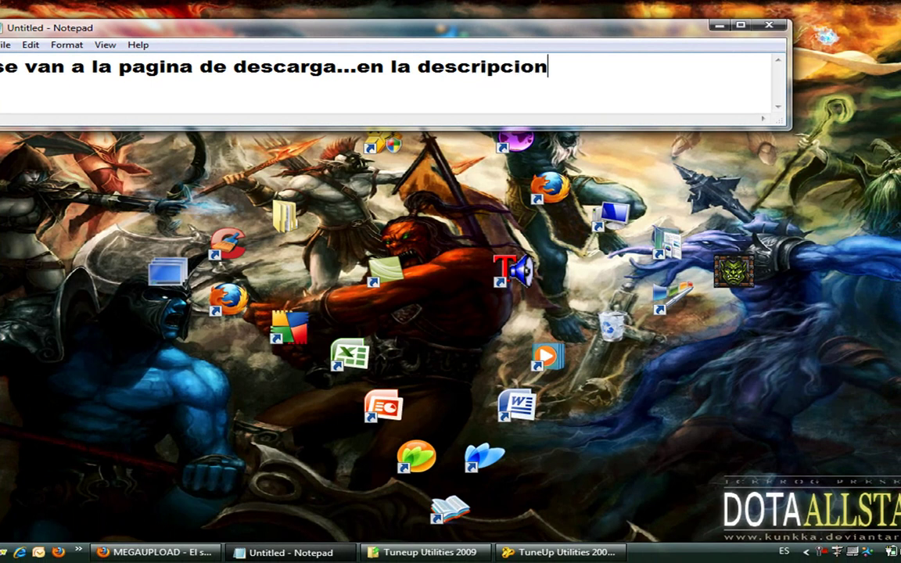
pyautogui.write(' del video')
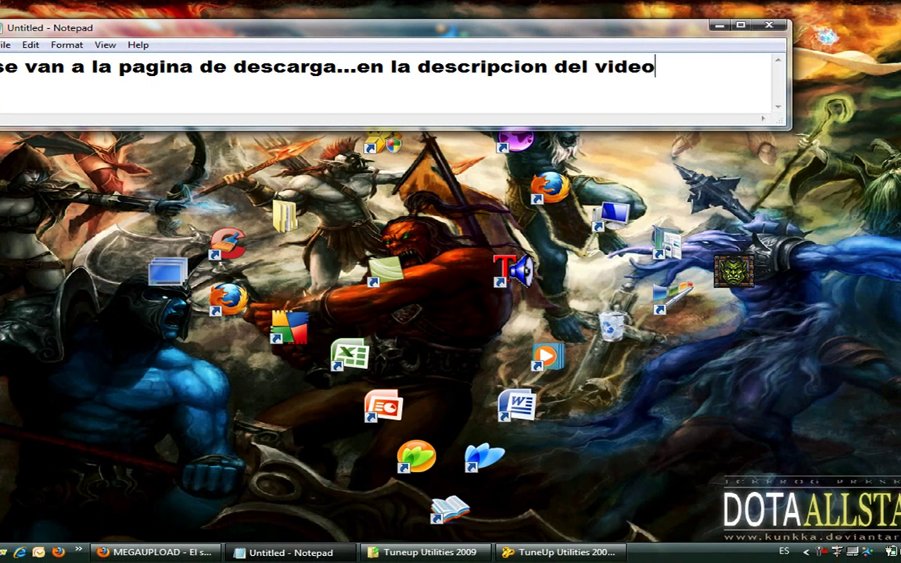
pyautogui.write('  esta el link')
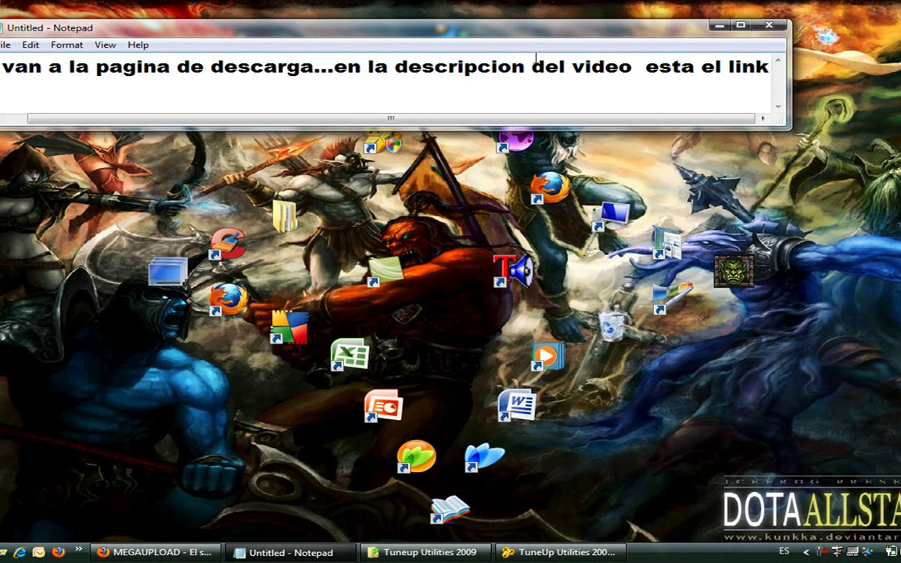
# Clear all text from the note.
pyautogui.moveTo(772, 70); pyautogui.dragTo(4, 82)
pyautogui.press('BackSpace')
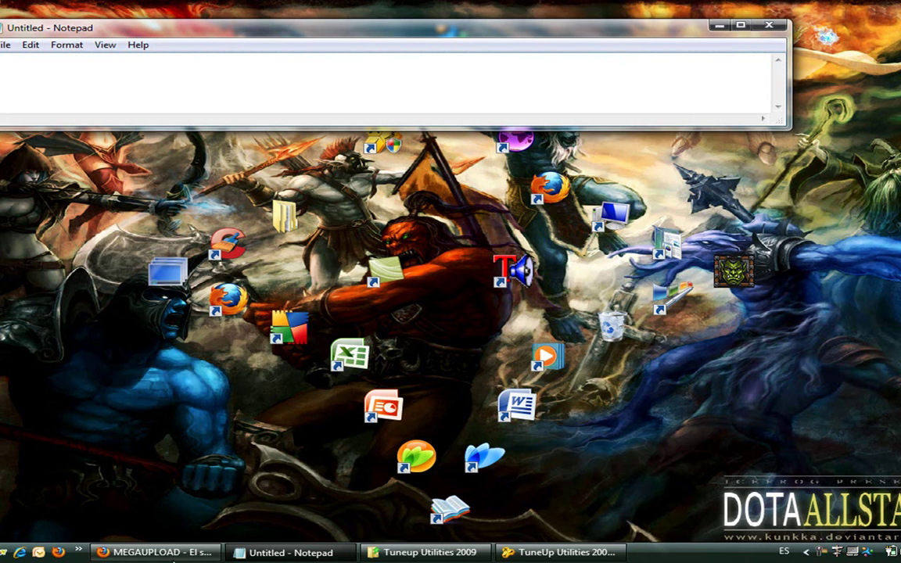
# Switch to the Megaupload page in Firefox and request the Tuneup Utilities 2009.rar download by submitting the displayed captcha code.
pyautogui.click(157, 553)
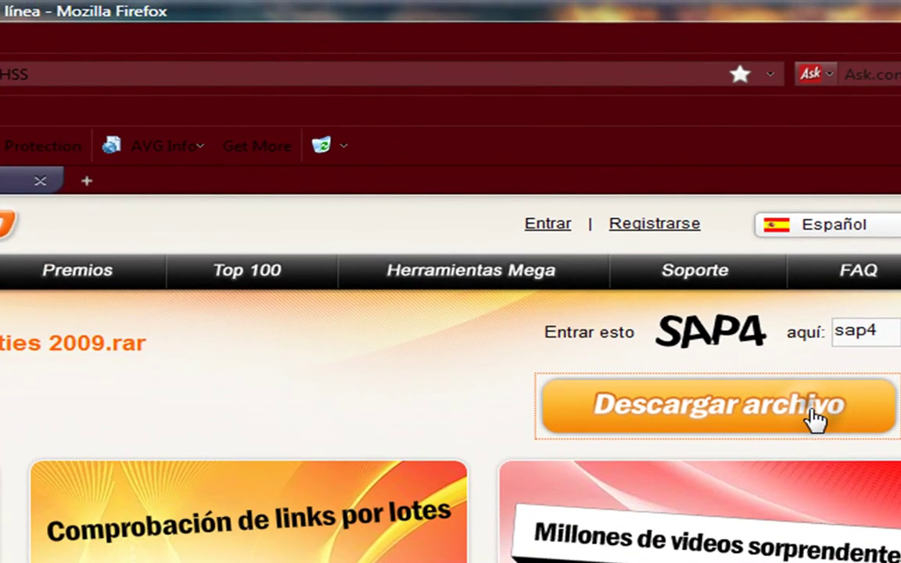
pyautogui.click(802, 188)
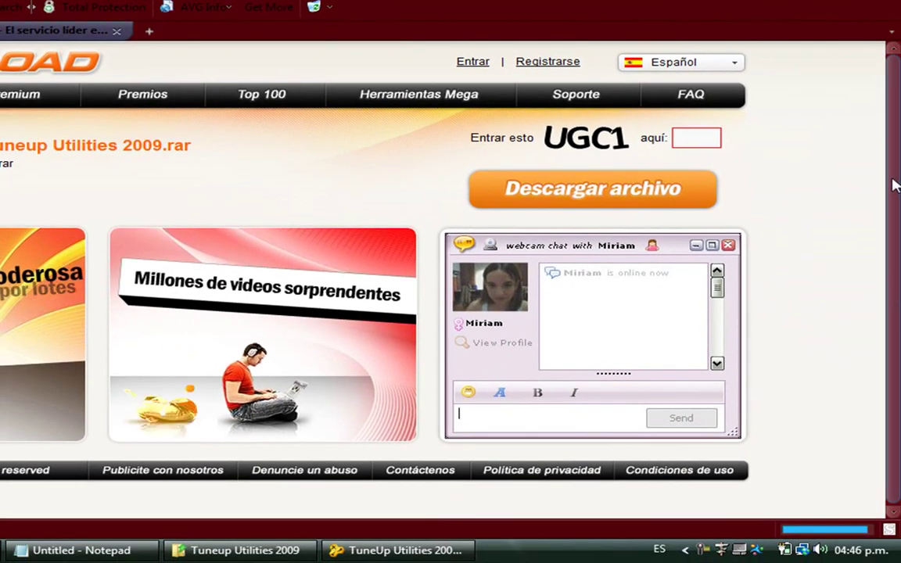
pyautogui.click(683, 134)
pyautogui.write('u')
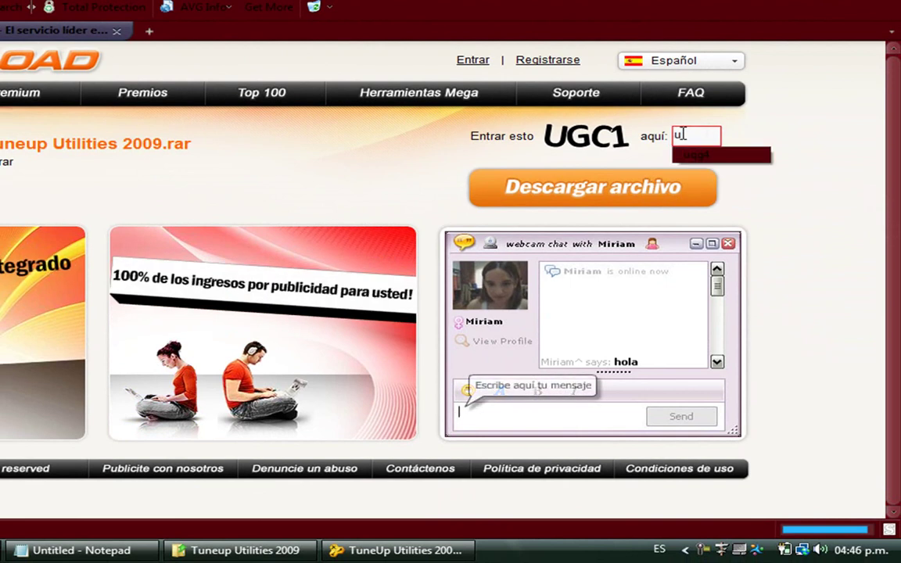
pyautogui.write('gc')
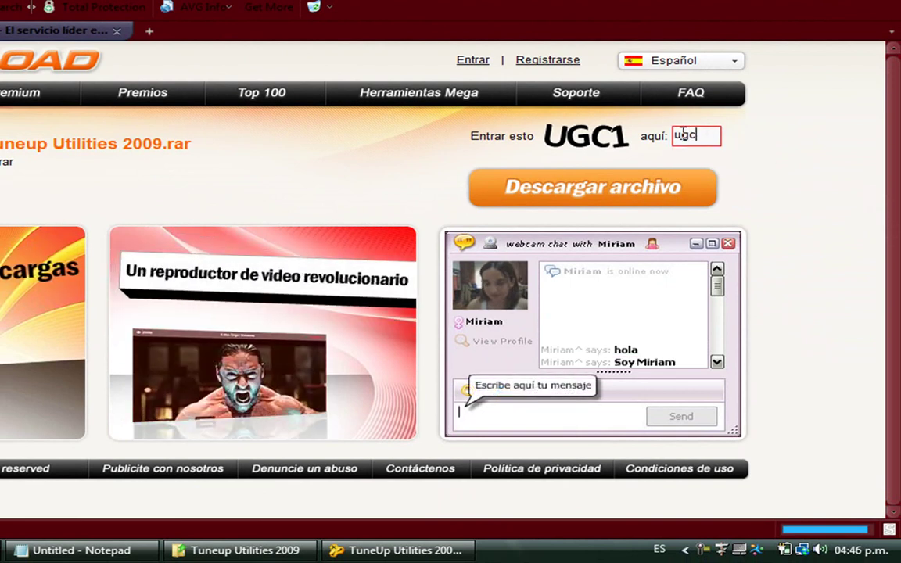
pyautogui.write('1')
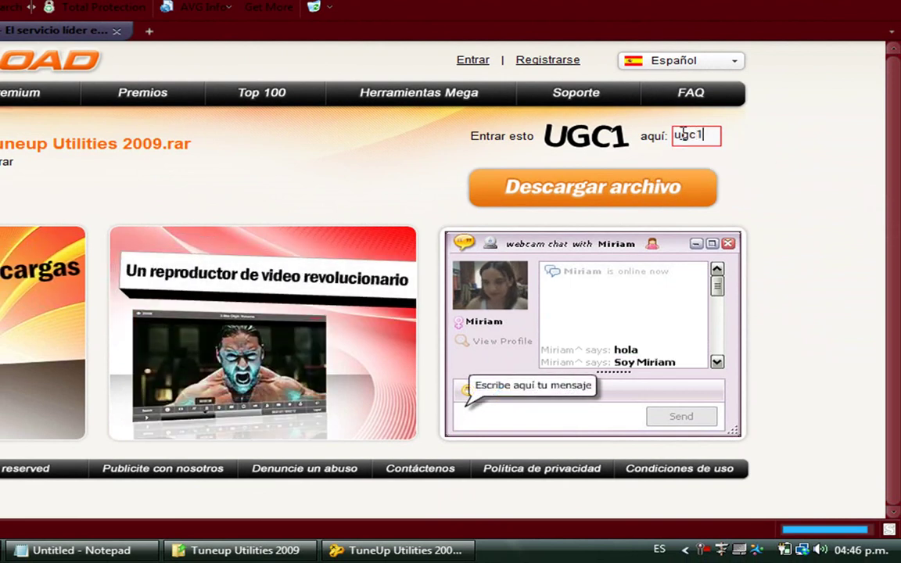
pyautogui.click(687, 203)
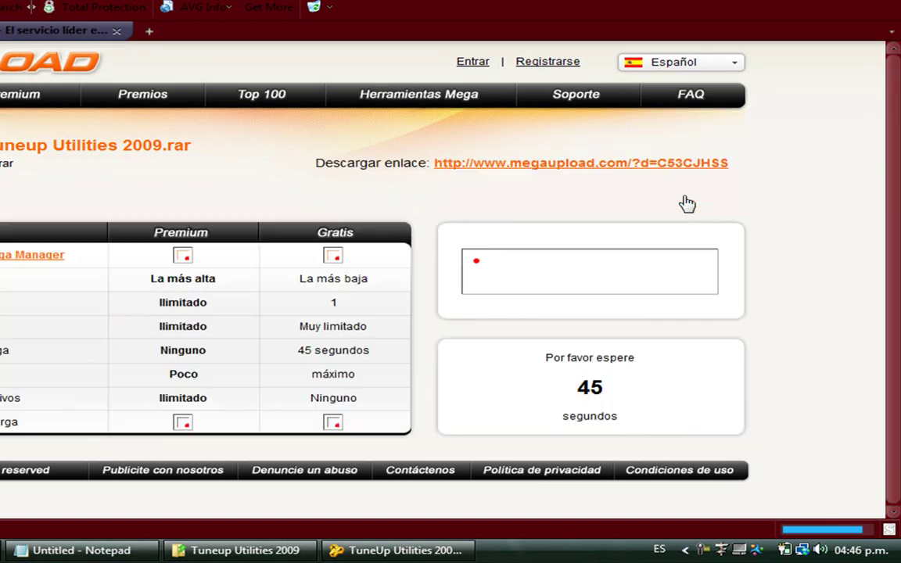
# Close Firefox without saving its tabs and return to the empty note in Notepad.
pyautogui.click(74, 550)
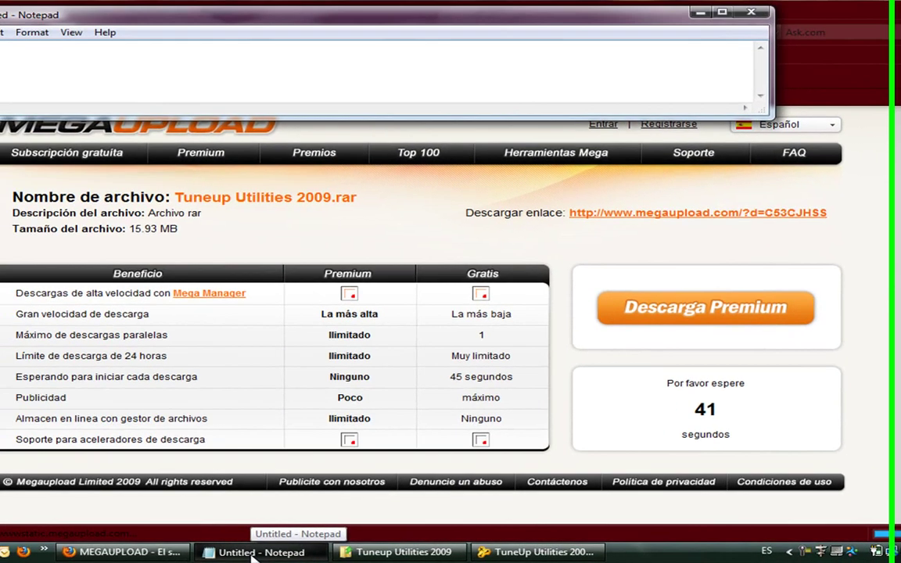
pyautogui.hotkey('alt', 'Tab')
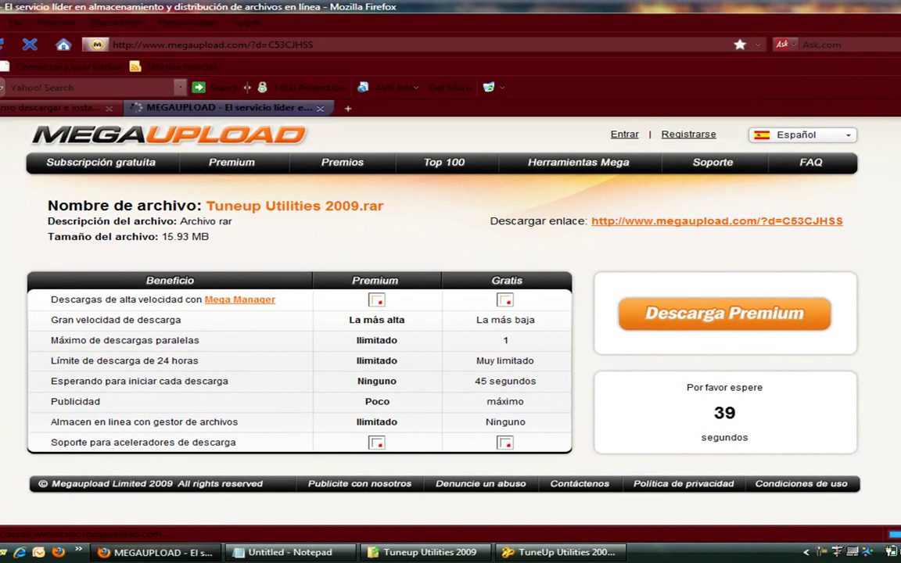
pyautogui.hotkey('alt', 'F4')
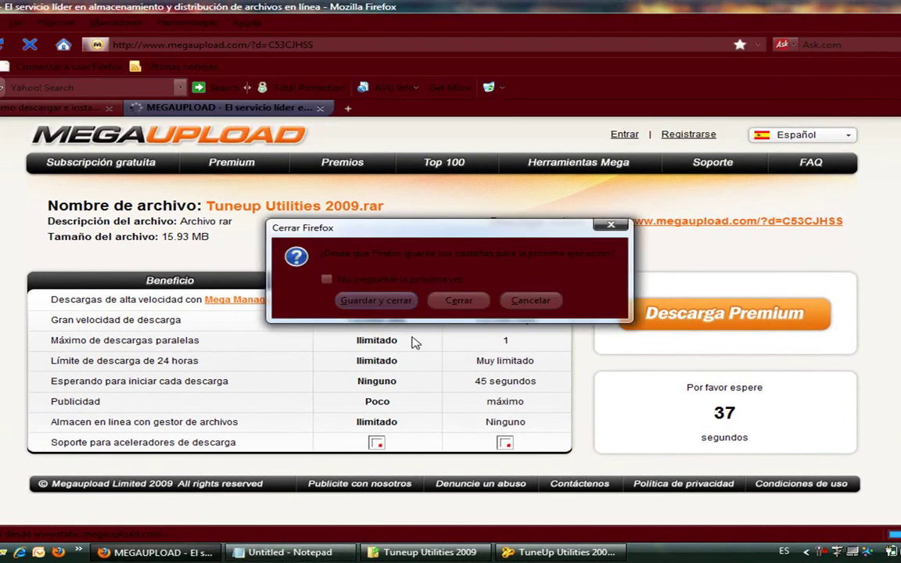
pyautogui.click(452, 304)
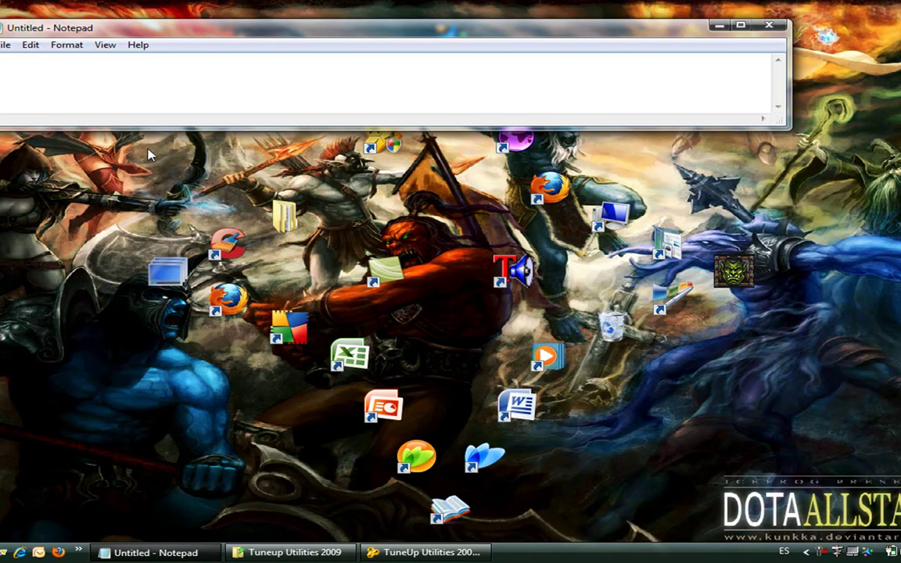
# Write "esperan los 45 segundos y lo descargan" in the empty note.
pyautogui.write('speran lo')
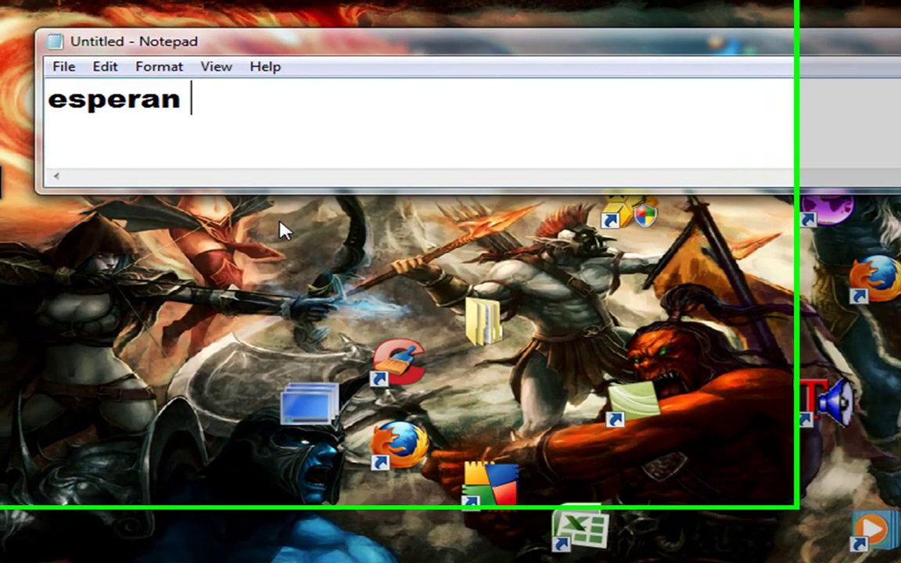
pyautogui.write('s 45 b')
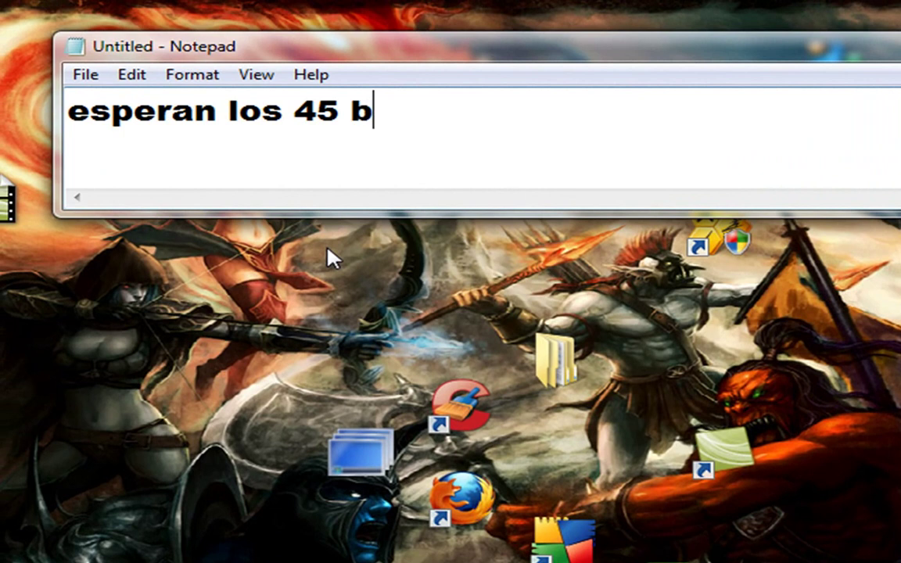
pyautogui.press('BackSpace')
pyautogui.write('se')
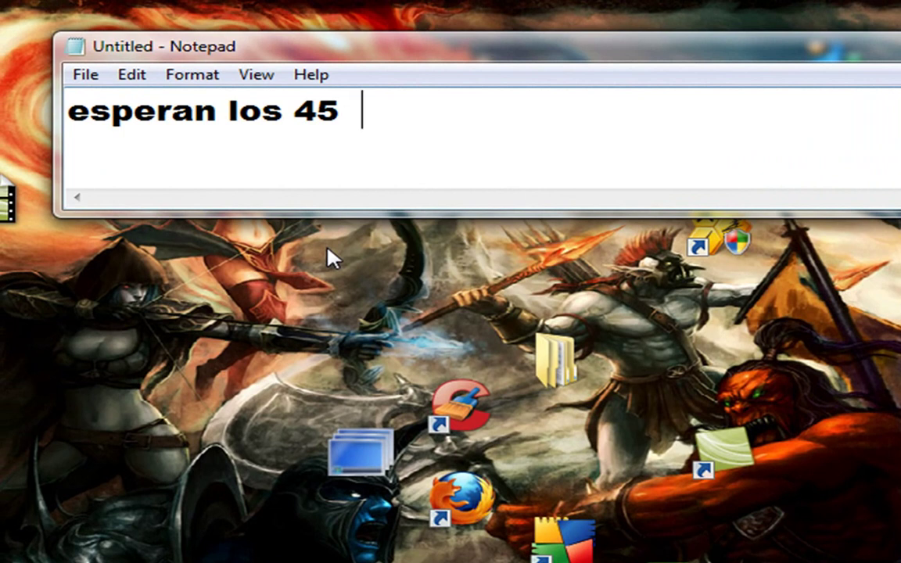
pyautogui.write('gundos y ')
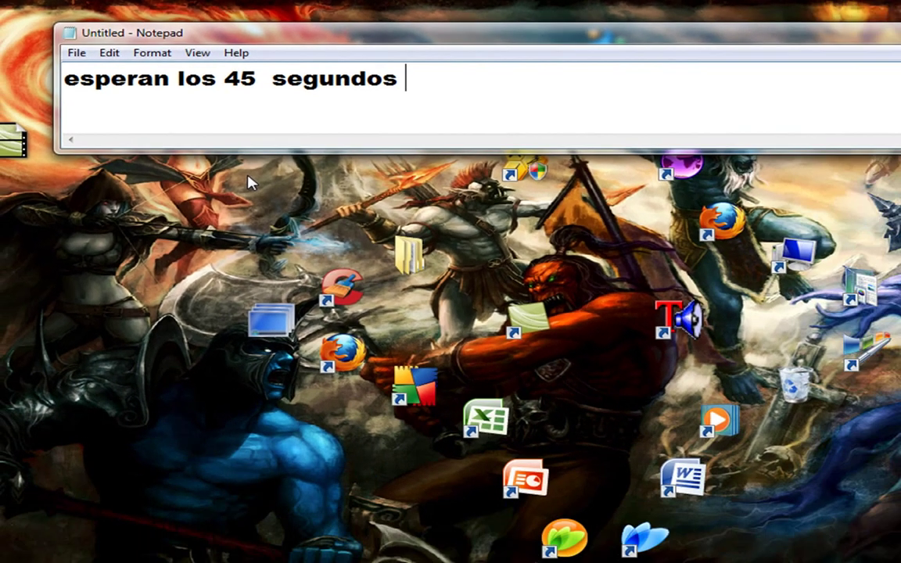
pyautogui.write('lo desc')
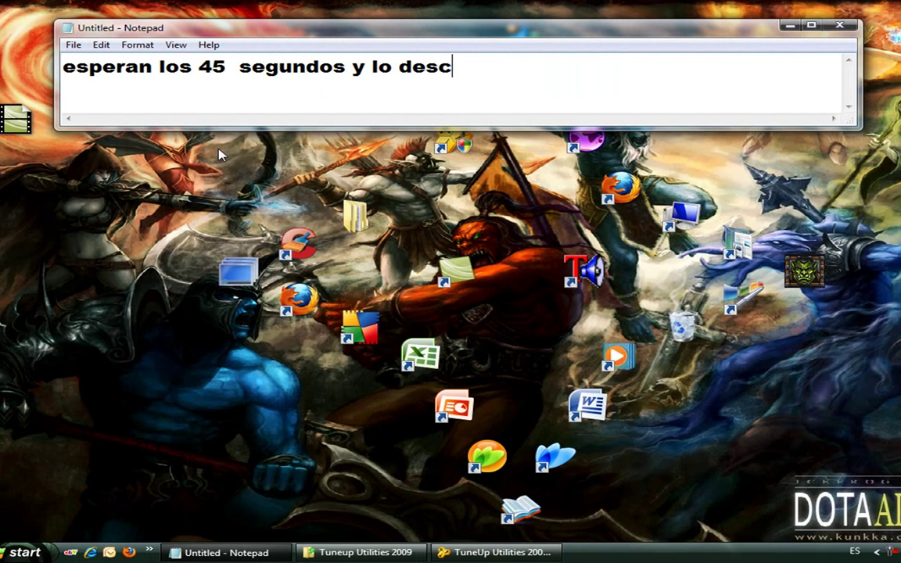
pyautogui.write('argan')
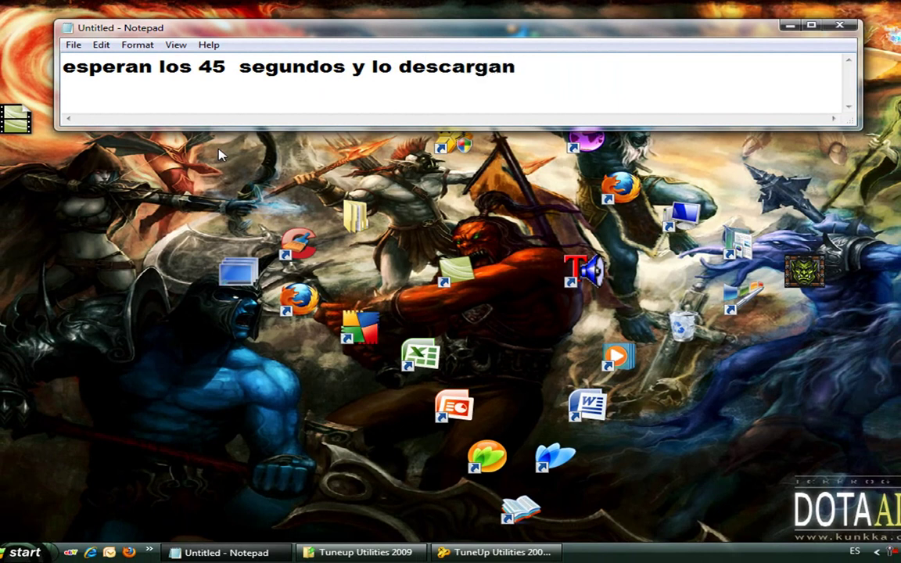
# Continue the note's line with "...yo no lo voy a descargar porque ya lo tengo".
pyautogui.write('...yo no lo')
pyautogui.write(' b')
pyautogui.write('v')
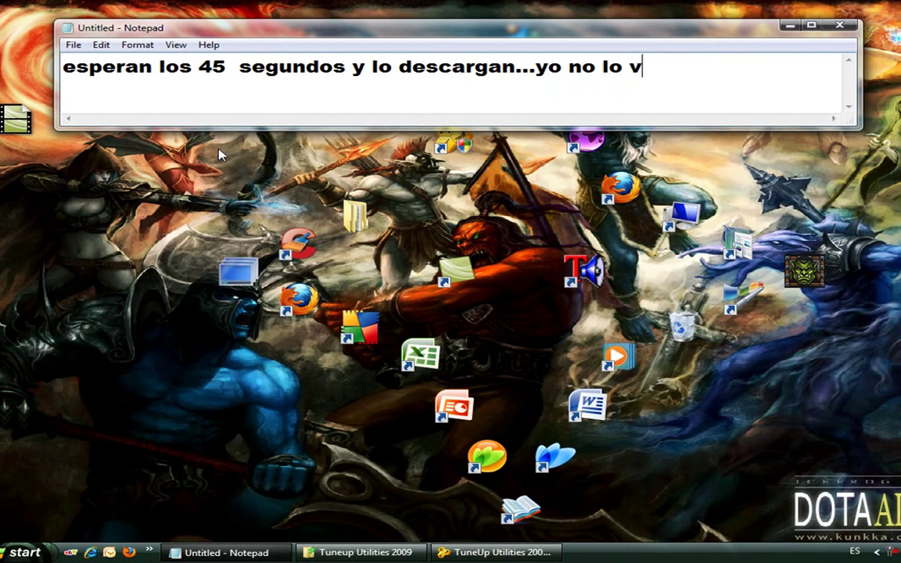
pyautogui.write('oy a descargar')
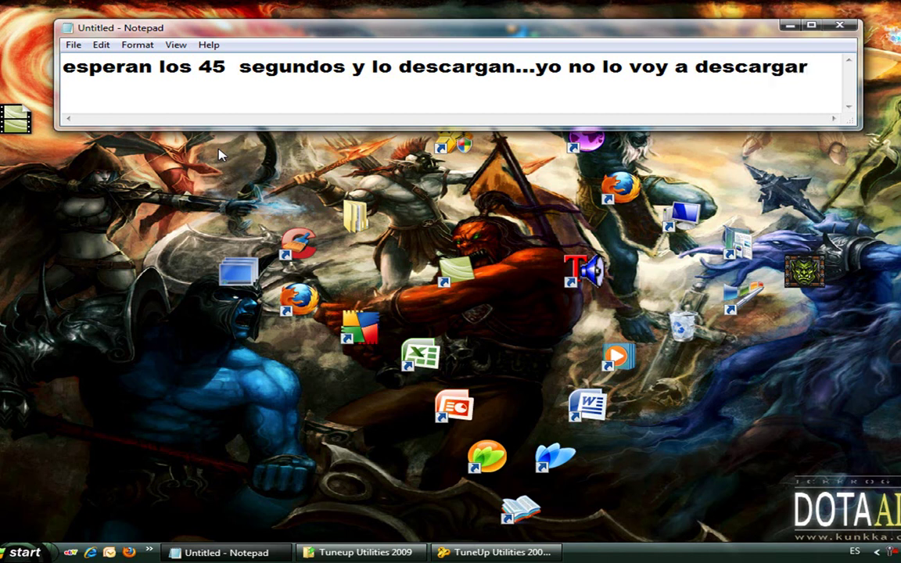
pyautogui.write(' porque ')
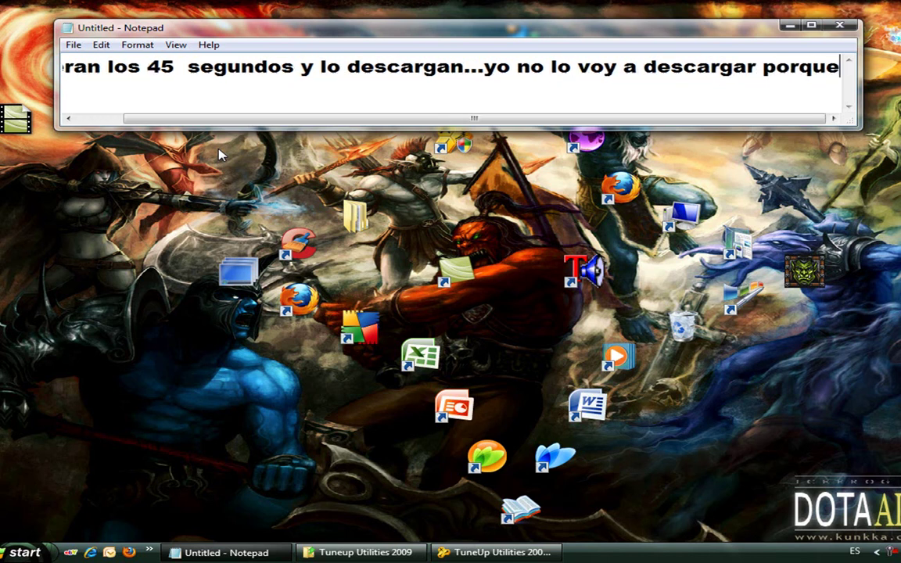
pyautogui.write('ya lo t')
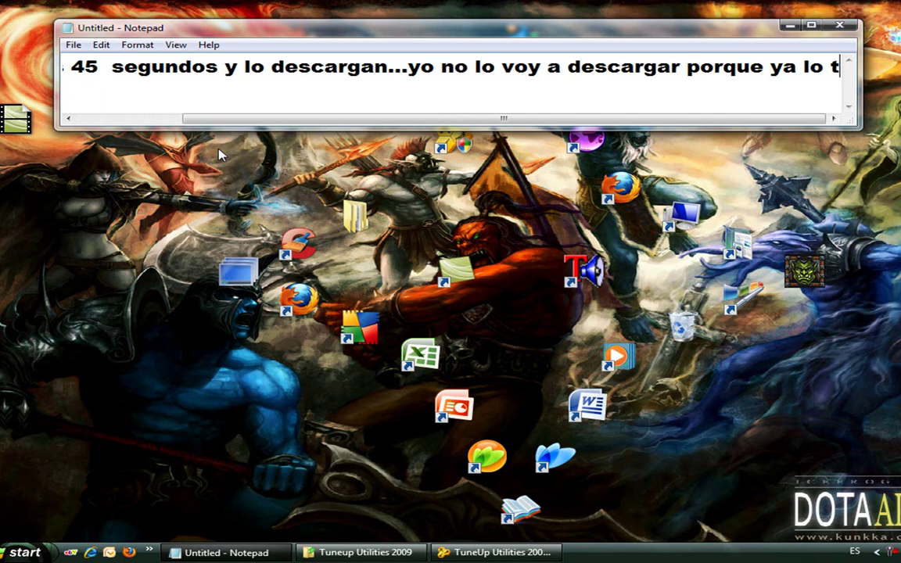
pyautogui.write('engo')
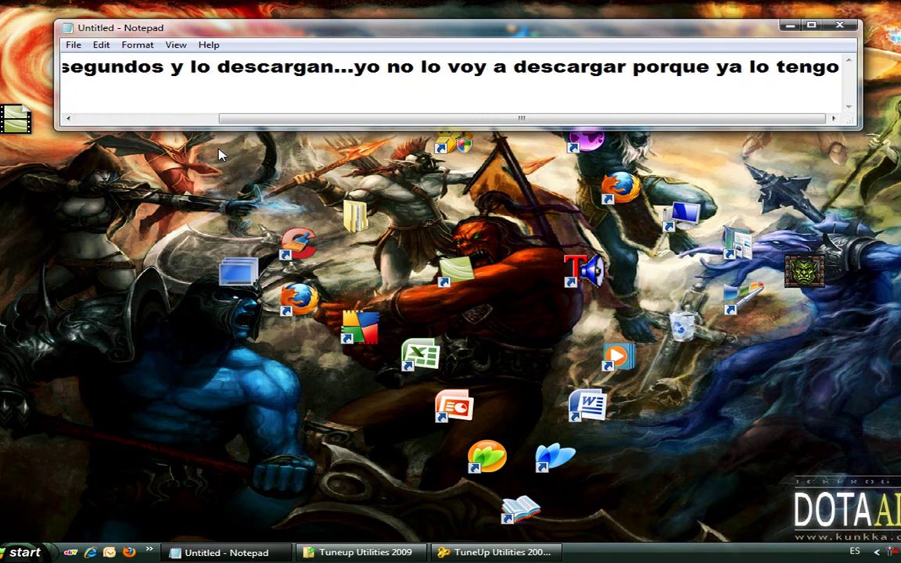
# Replace the note's text with "una vez descargado".
pyautogui.moveTo(838, 65); pyautogui.dragTo(61, 66)
pyautogui.press('BackSpace')
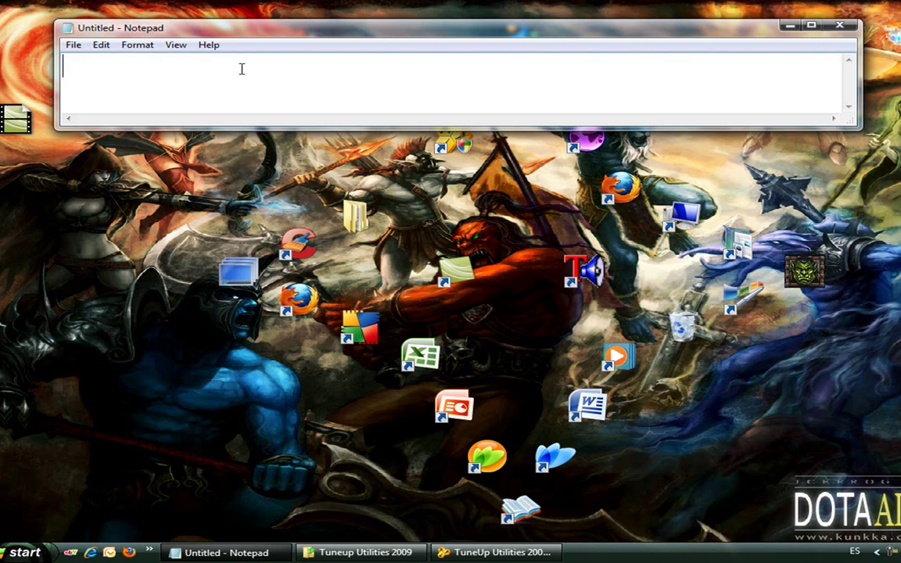
pyautogui.write('una ve')
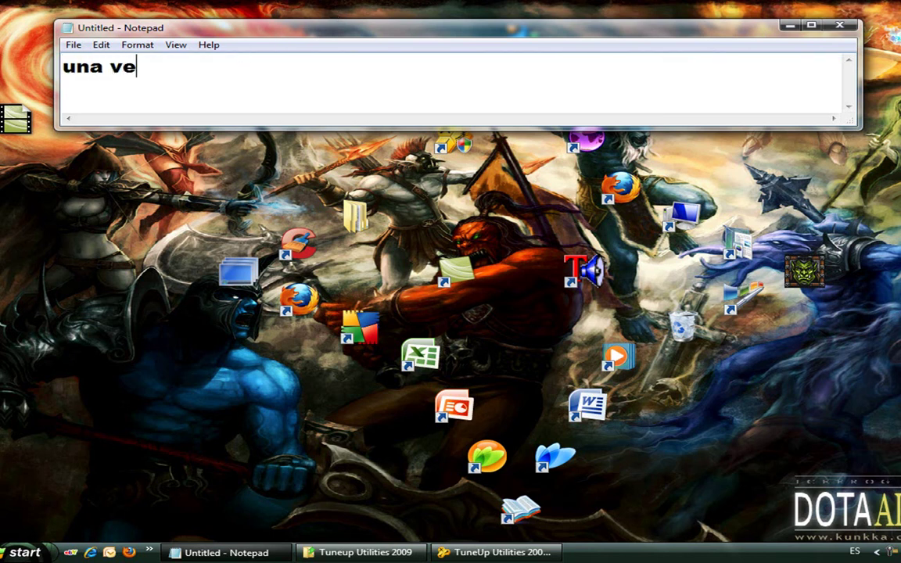
pyautogui.write('z des')
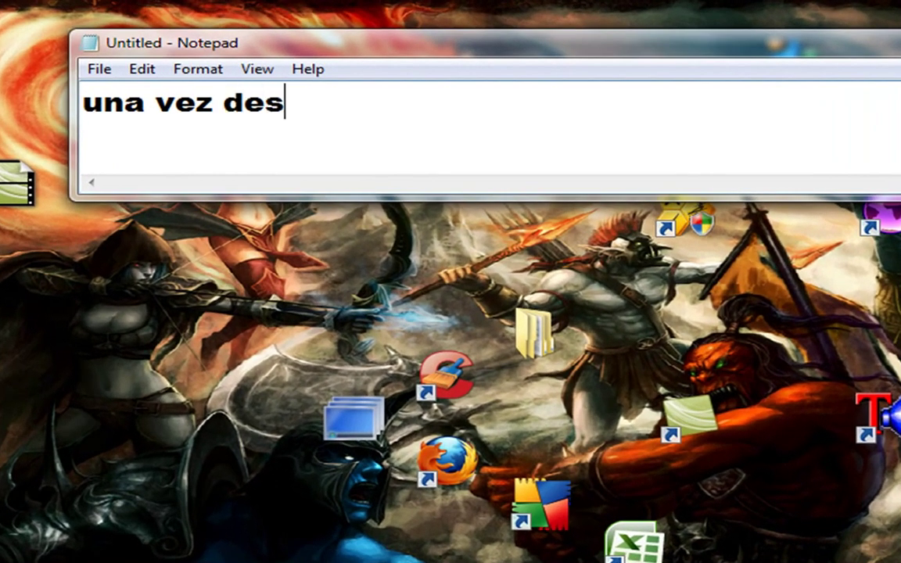
pyautogui.write('carga')
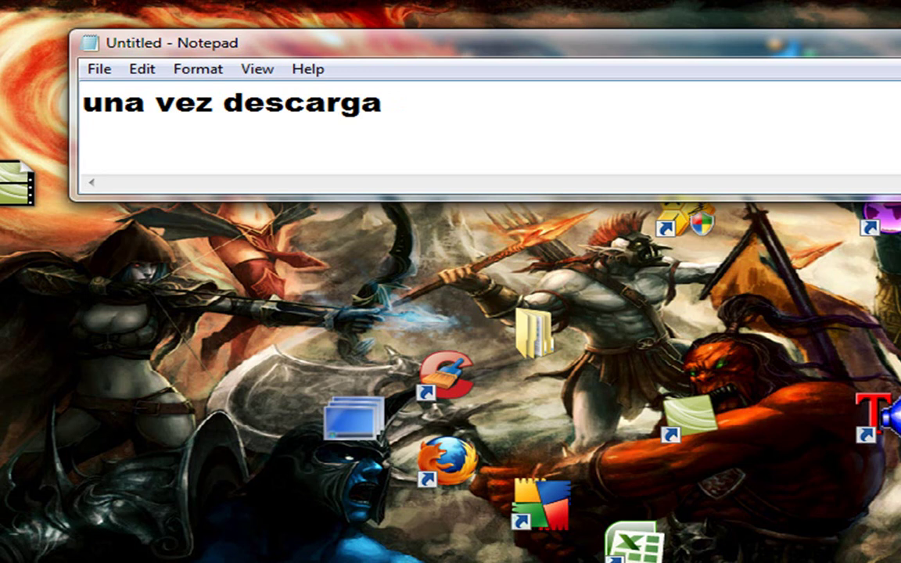
pyautogui.click(554, 101)
pyautogui.write('do el')
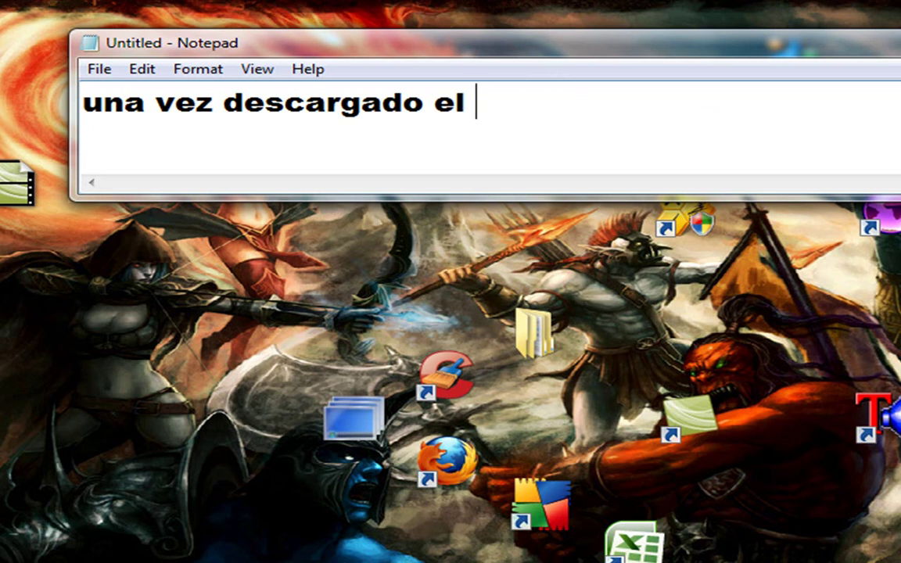
pyautogui.press('BackSpace')
pyautogui.press('BackSpace')
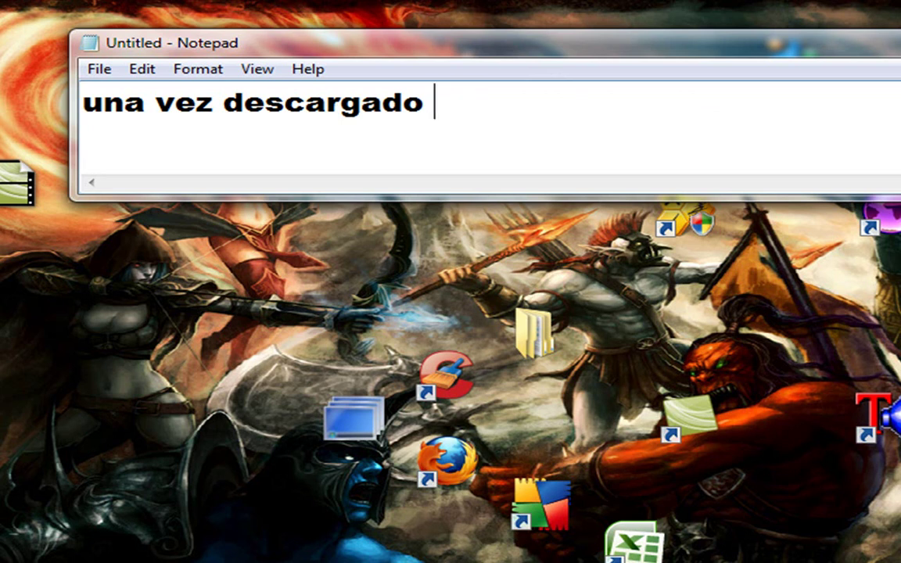
pyautogui.write('r')
pyautogui.press('BackSpace')
# Continue the note's line with "tendran un archivo como este..." and bring up the Tuneup Utilities 2009 folder to show the RAR file.
pyautogui.write('tendran ')
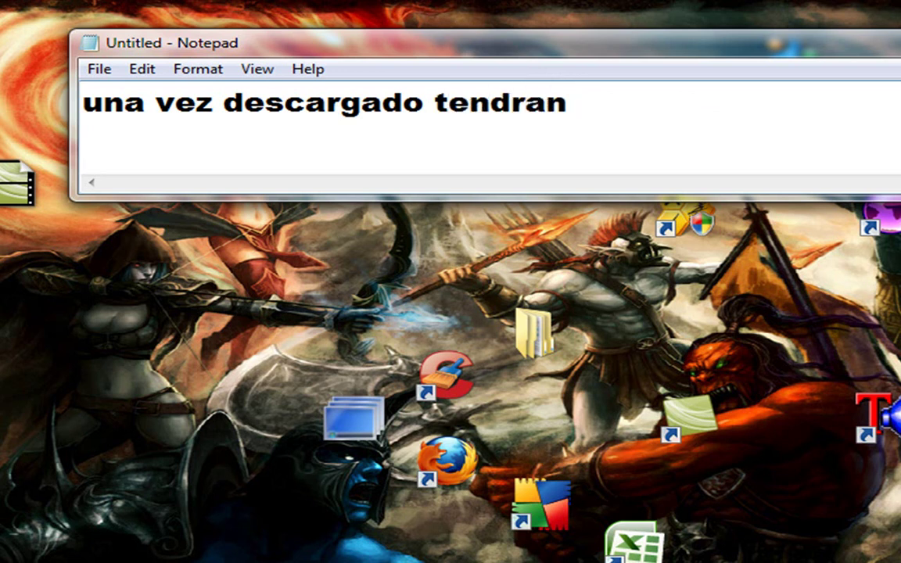
pyautogui.write('un archi')
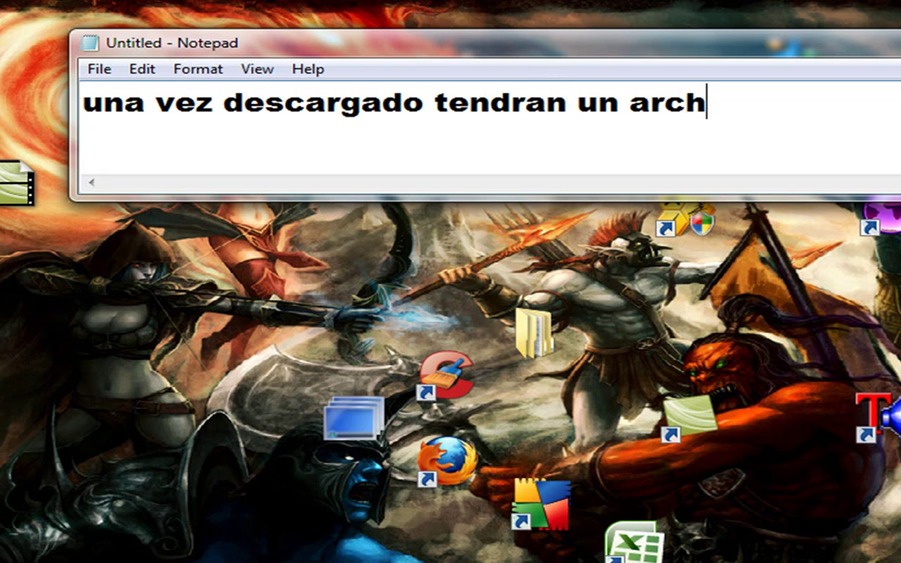
pyautogui.write('vo ')
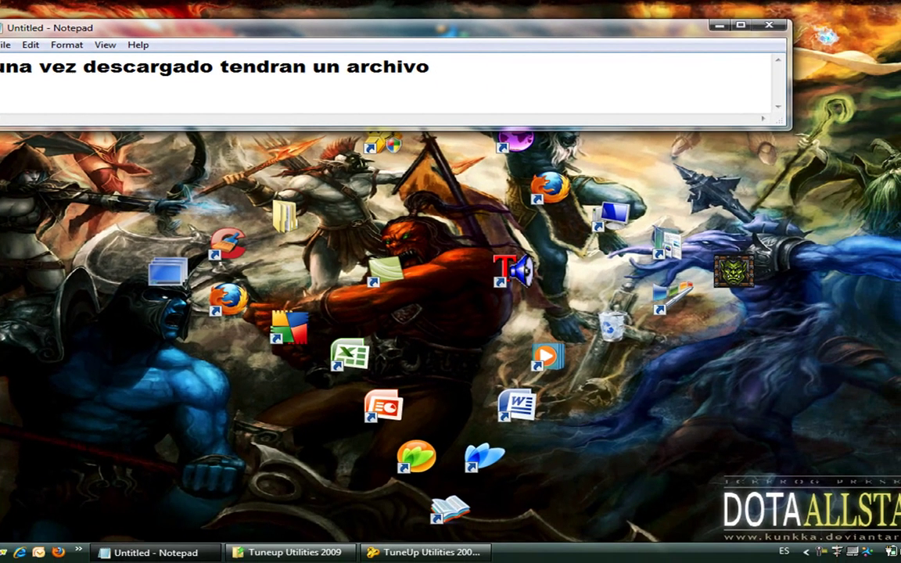
pyautogui.write('como este...')
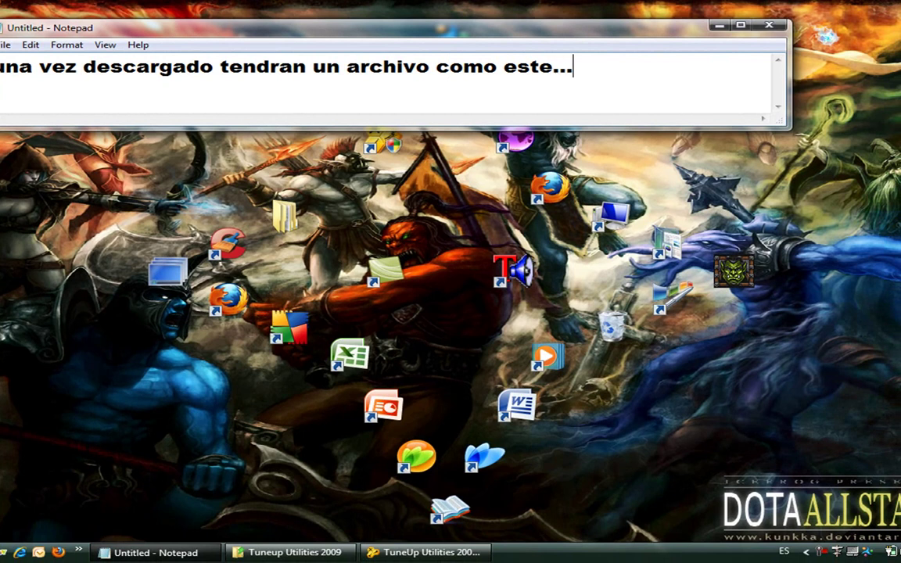
pyautogui.click(286, 552)
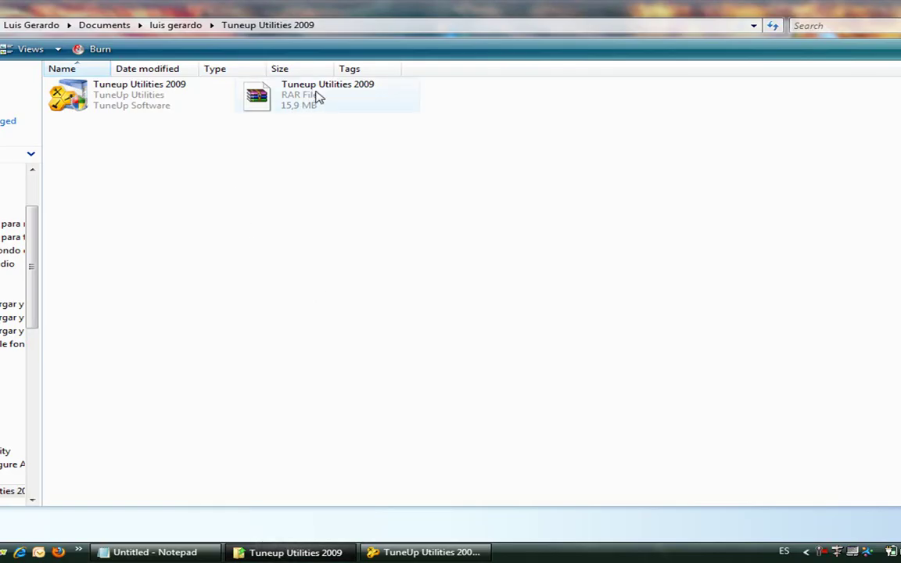
# Return to the note in Notepad and continue its line with "solo lo tienen que descomprimir".
pyautogui.click(195, 556)
pyautogui.write('solo lo')
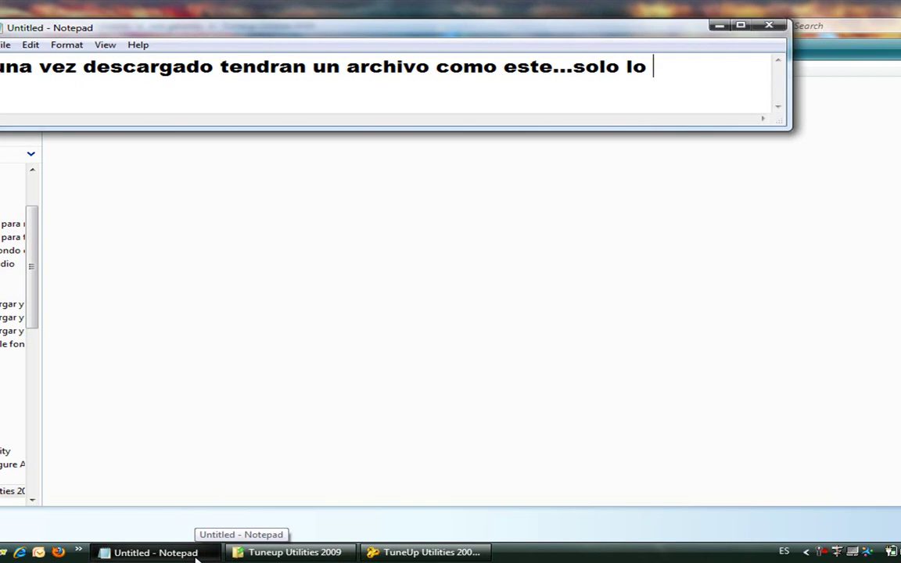
pyautogui.write(' tienes')
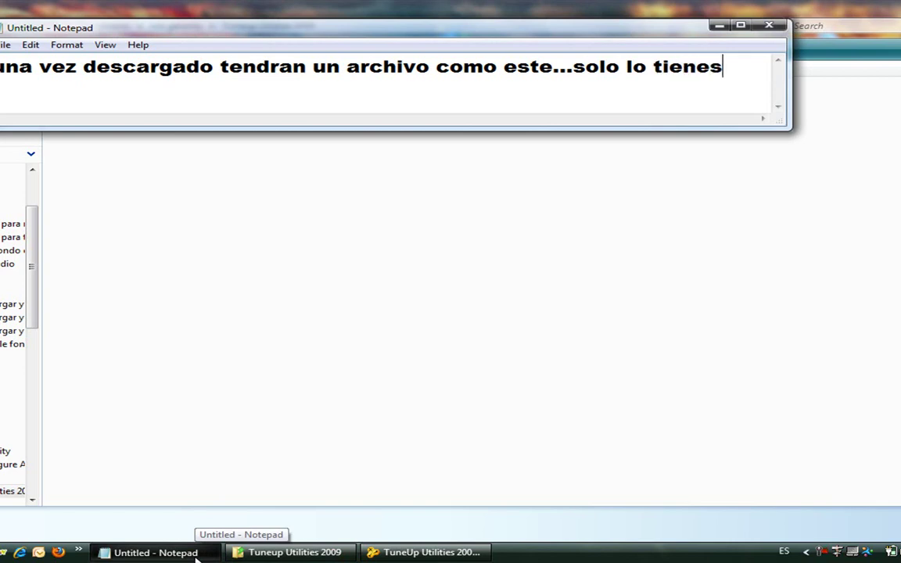
pyautogui.write('n que desco')
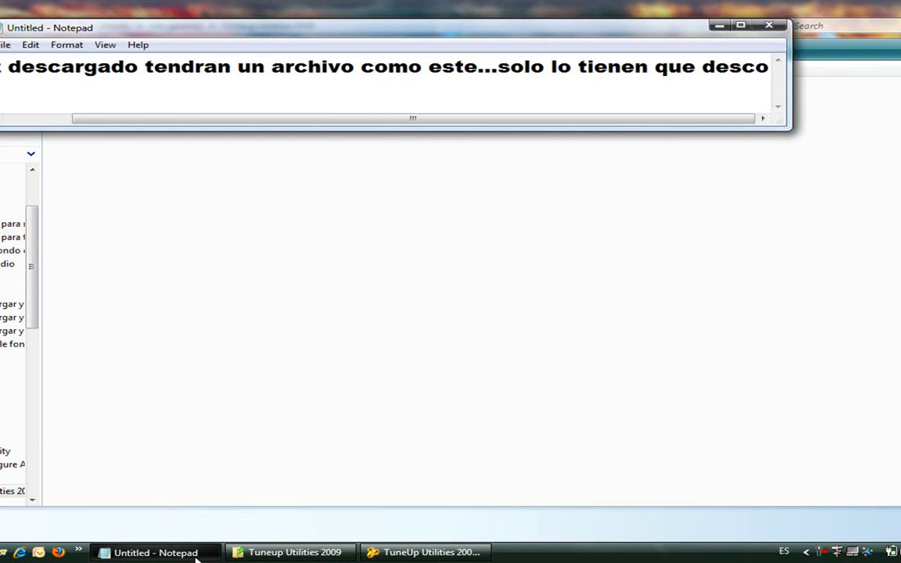
pyautogui.write('m')
pyautogui.write('primir')
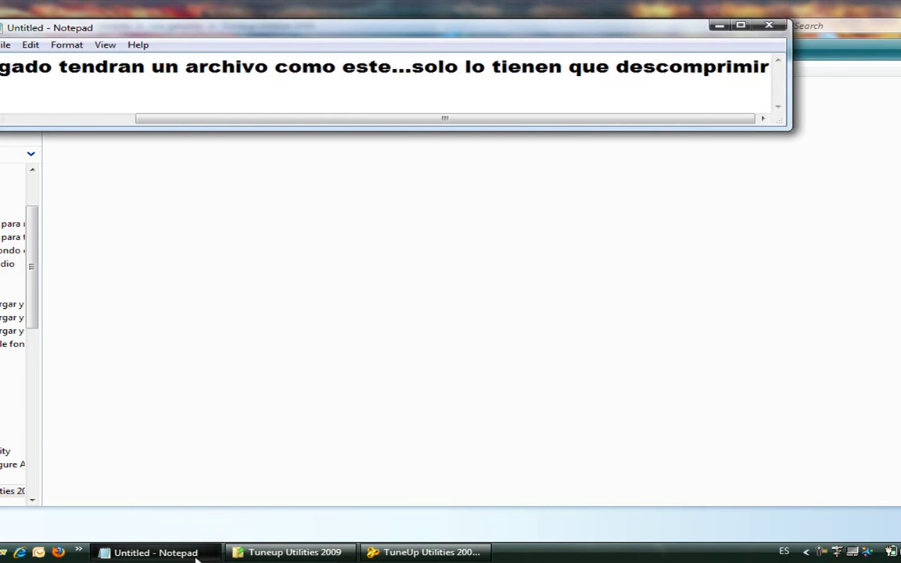
# Add the second line "para tener una carpeta como esta" to the note and bring up the Tuneup Utilities 2009 folder to show the installer.
pyautogui.press('Return')
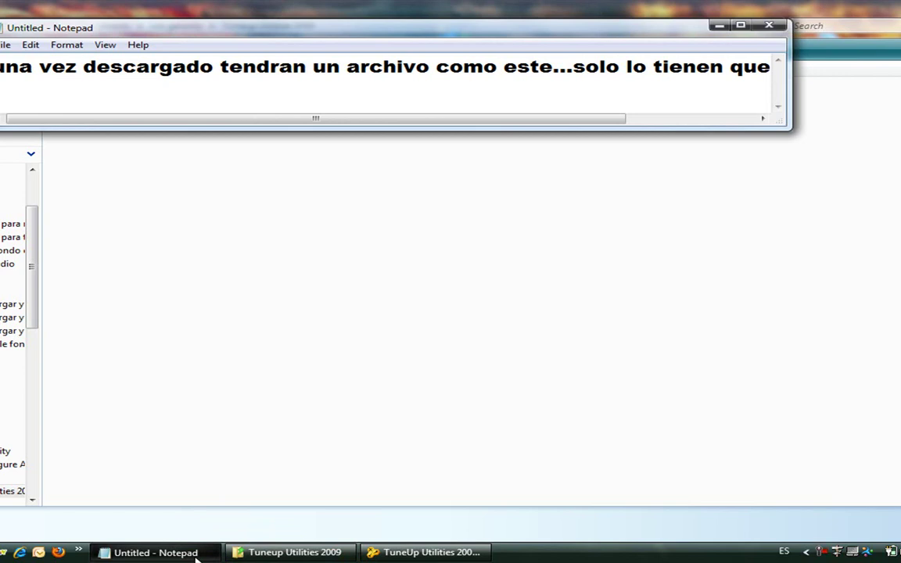
pyautogui.write('para tener u')
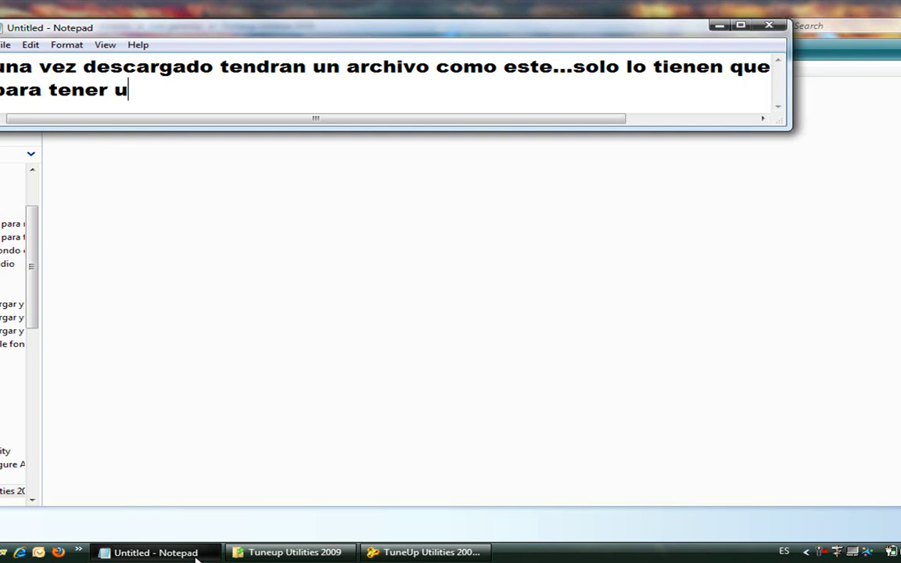
pyautogui.write('na carpeta b')
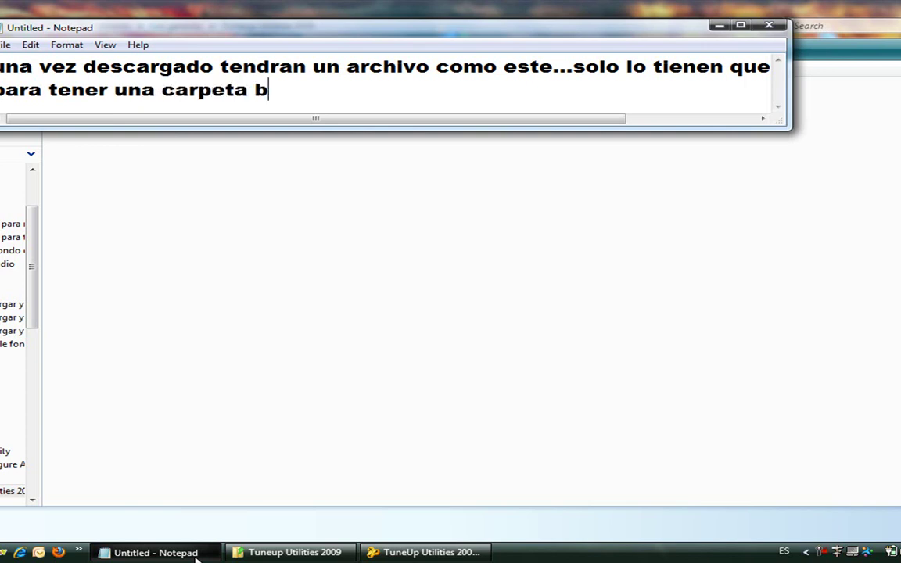
pyautogui.press('BackSpace')
pyautogui.write('como esta')
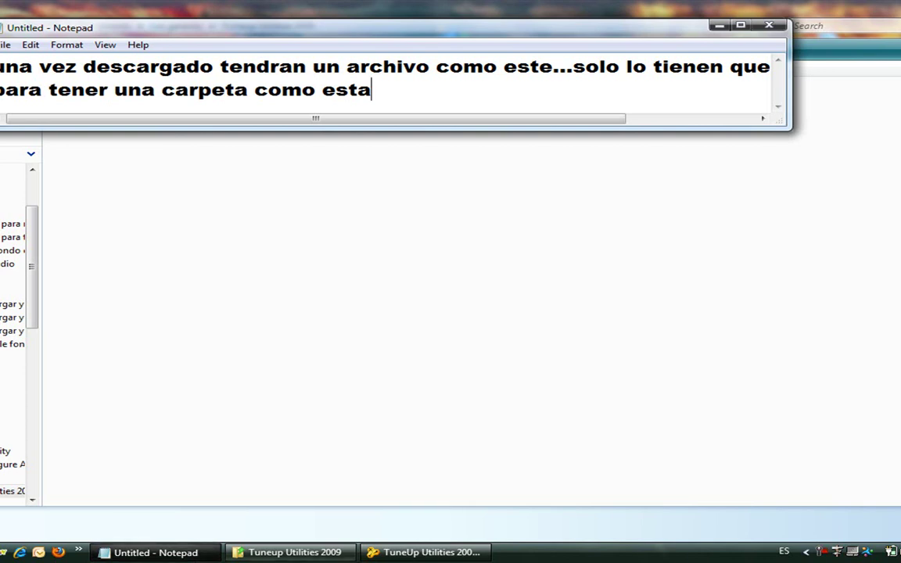
pyautogui.click(341, 554)
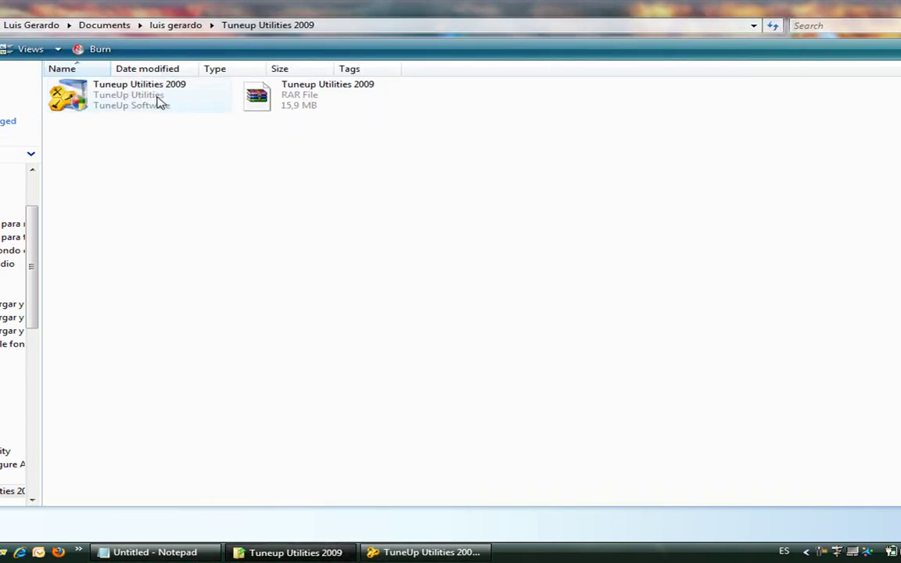
# Return to the note in Notepad and continue the second line with "...la instalan".
pyautogui.click(153, 552)
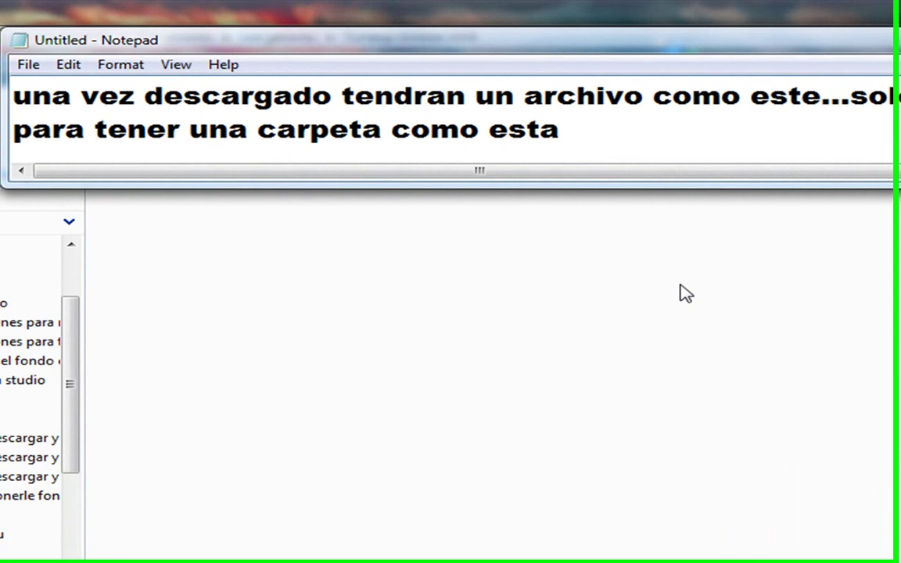
pyautogui.write('...')
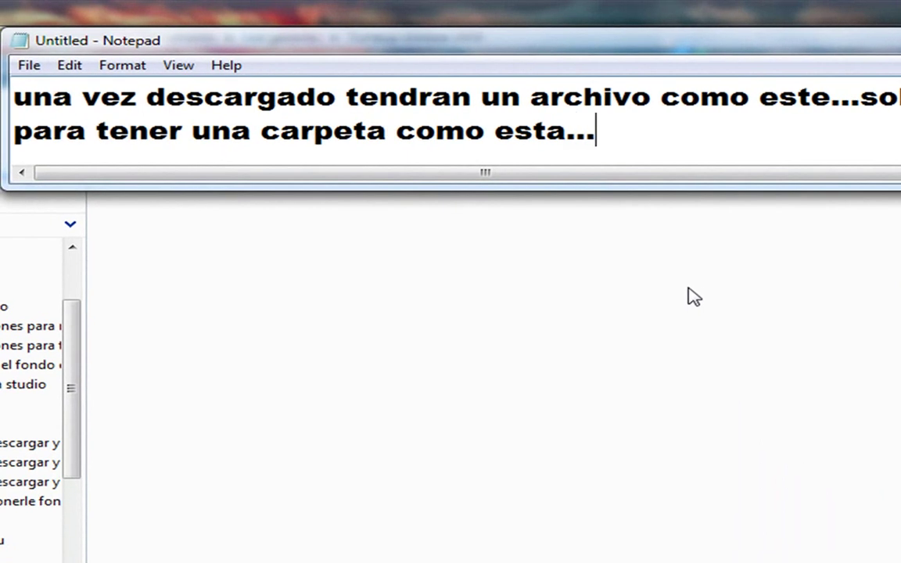
pyautogui.write('la ')
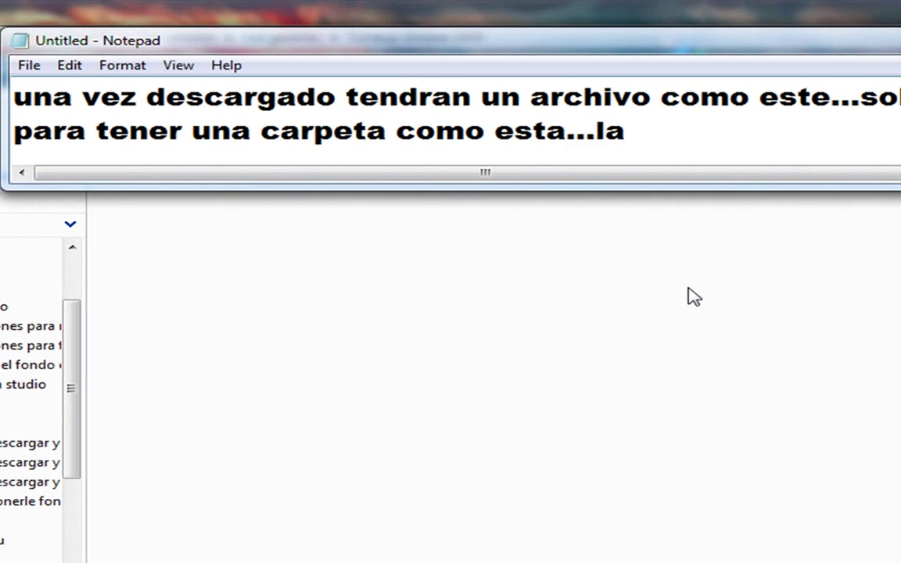
pyautogui.write('ins')
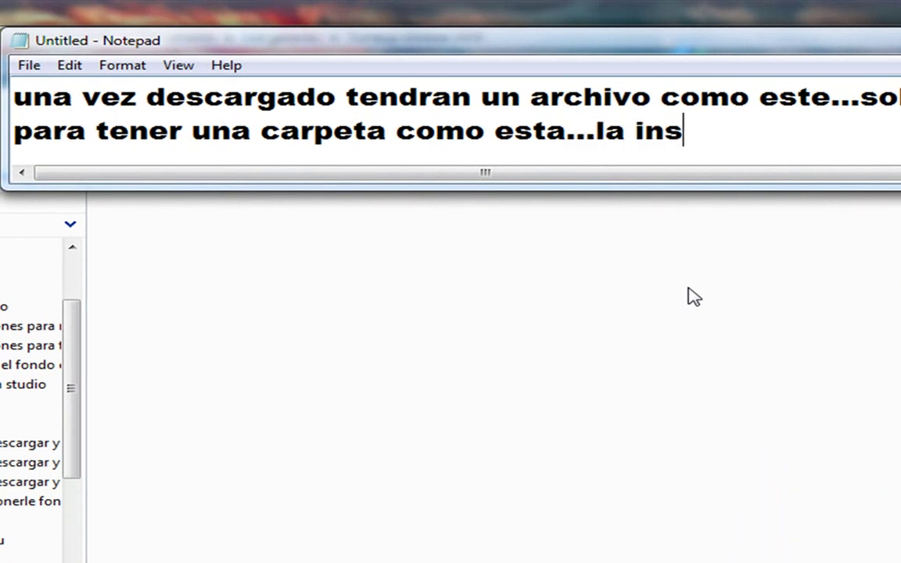
pyautogui.write('talan ')
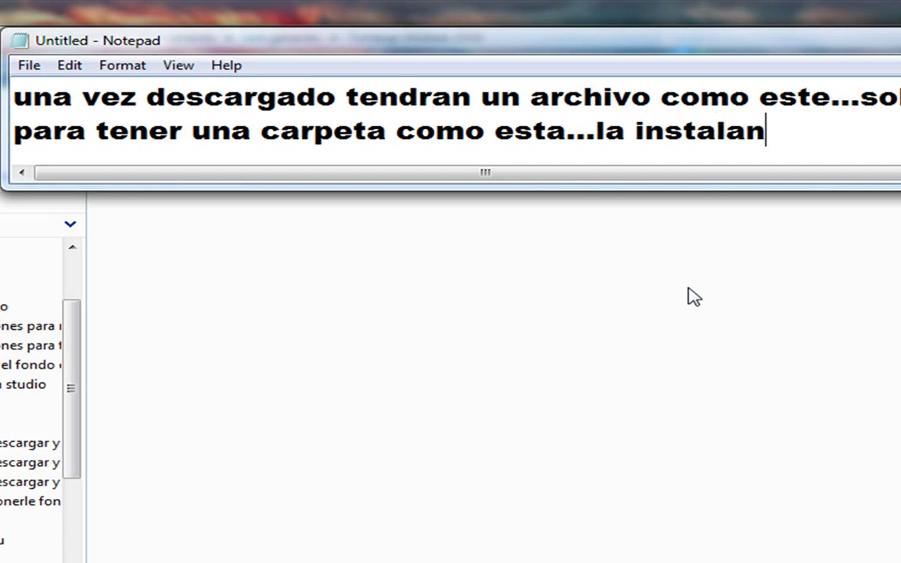
# Finish the note's second line with "ysiempre le dan next...LISTO".
pyautogui.write('y')
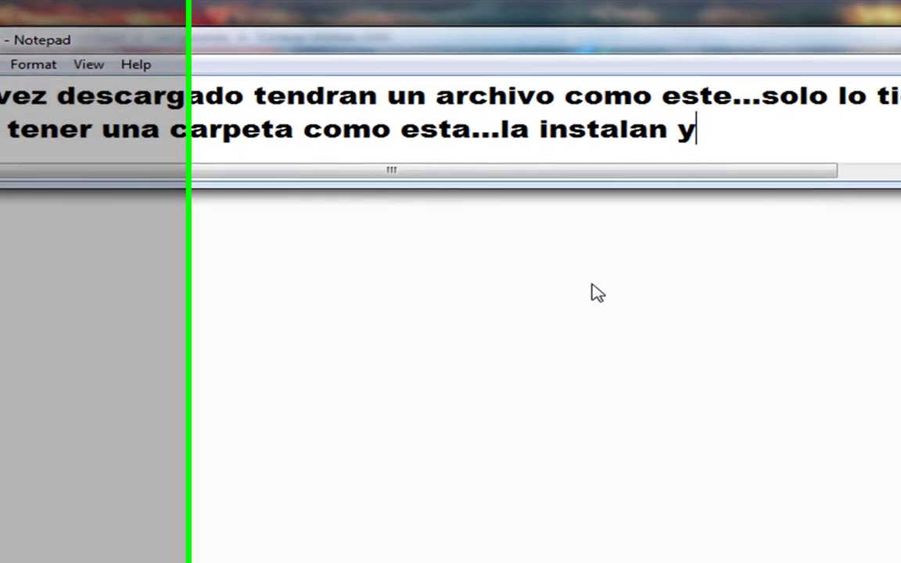
pyautogui.write('siem')
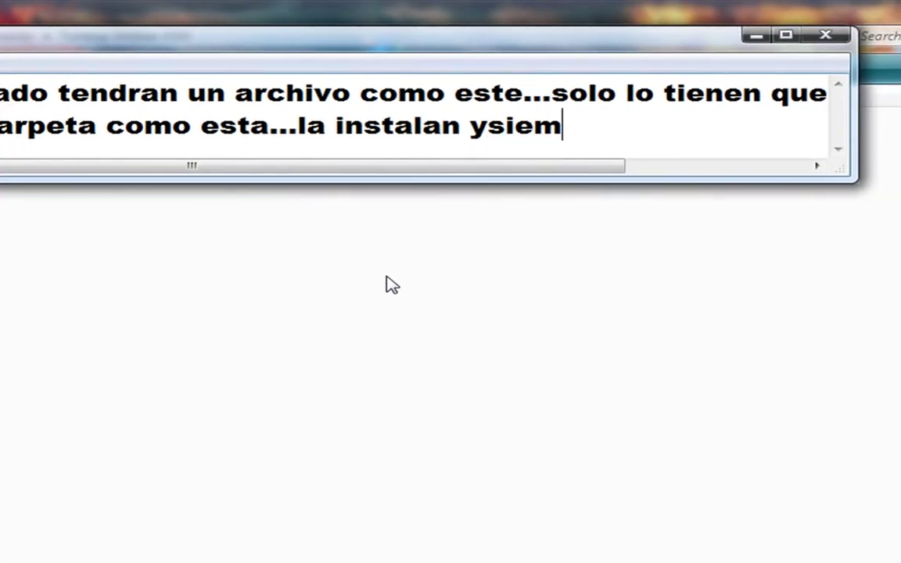
pyautogui.write('pre le')
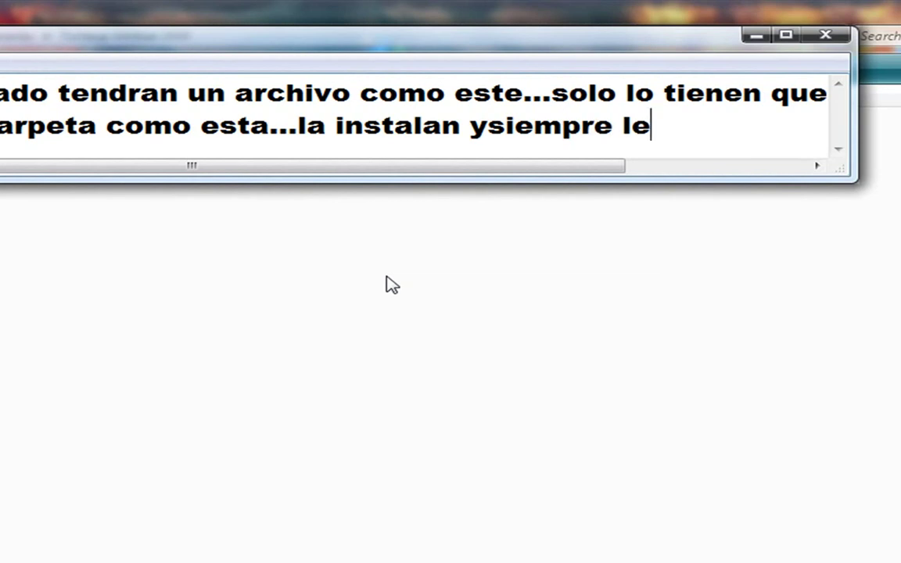
pyautogui.write(' dan next')
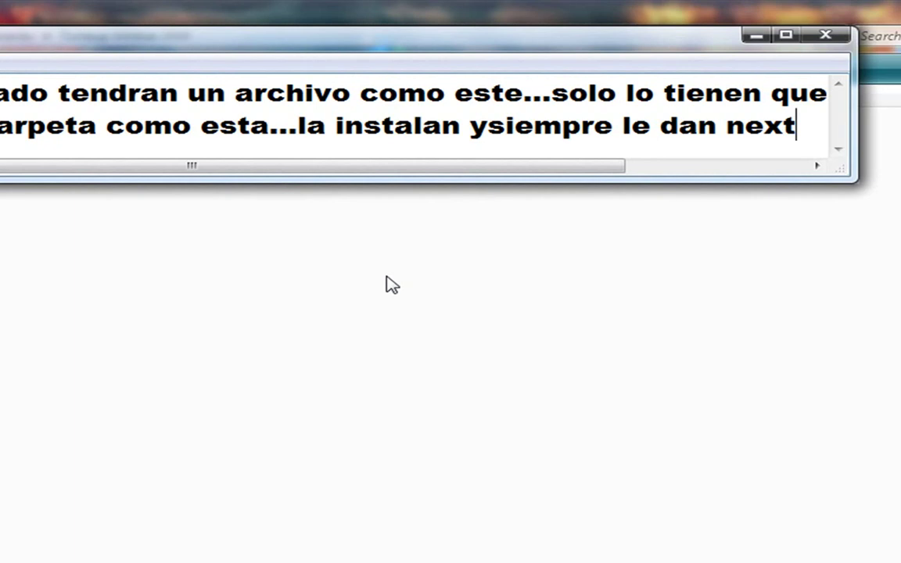
pyautogui.write('...LISTO')
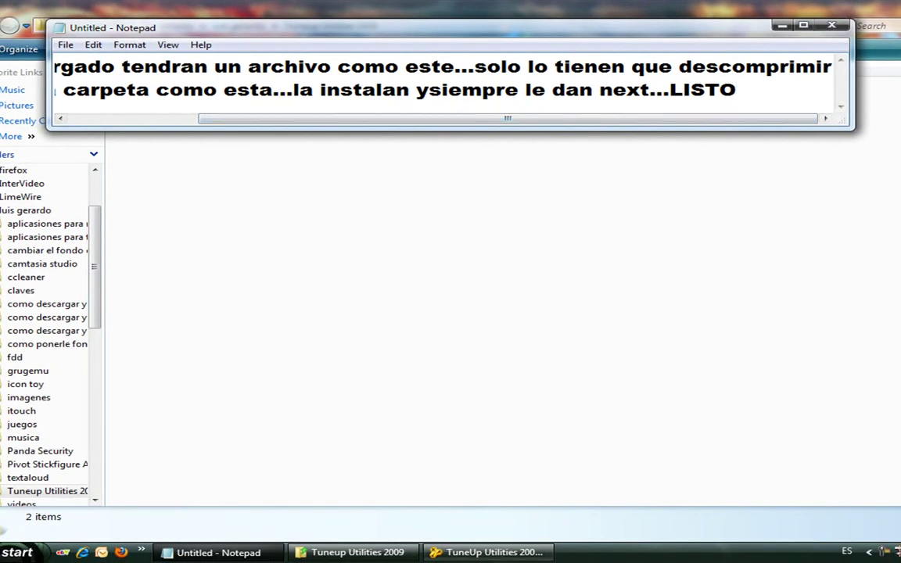
# Switch to TuneUp Utilities 2009 and look through its tool categories in order, from Mejora del rendimiento to Más herramientas.
pyautogui.click(489, 553)
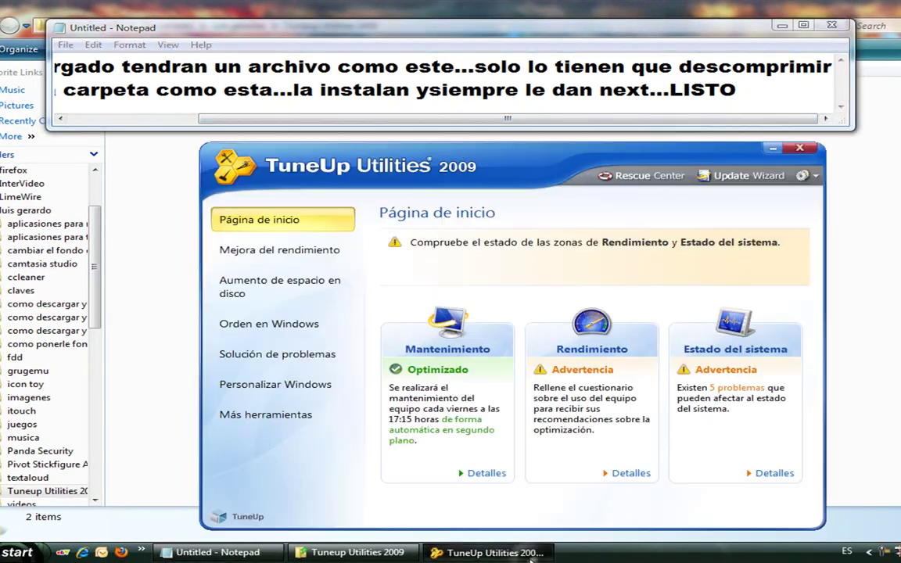
pyautogui.click(313, 256)
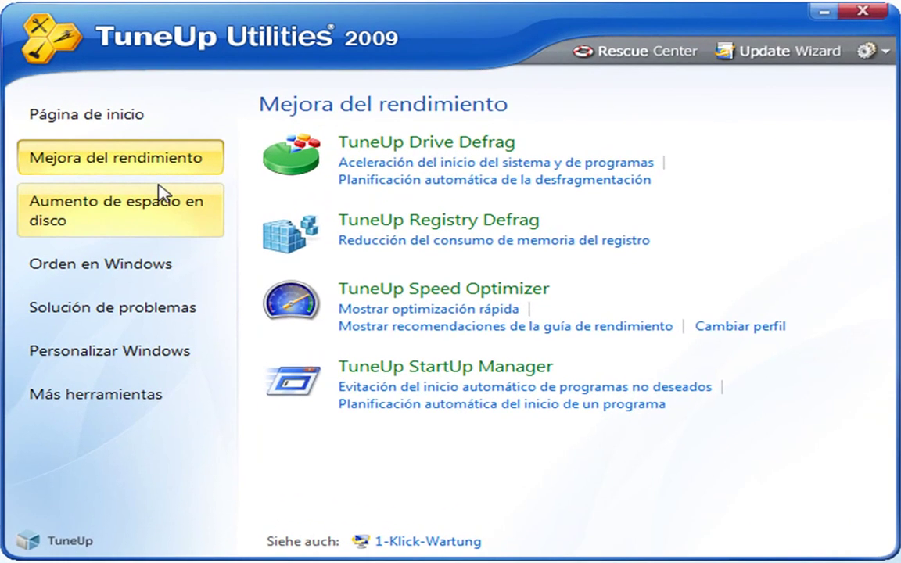
pyautogui.click(308, 278)
pyautogui.click(145, 266)
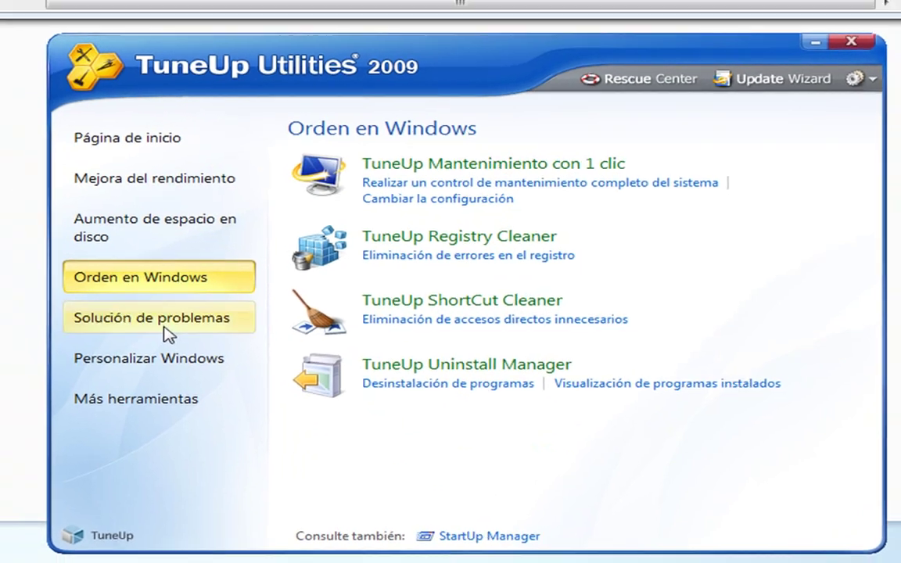
pyautogui.click(145, 310)
pyautogui.click(307, 383)
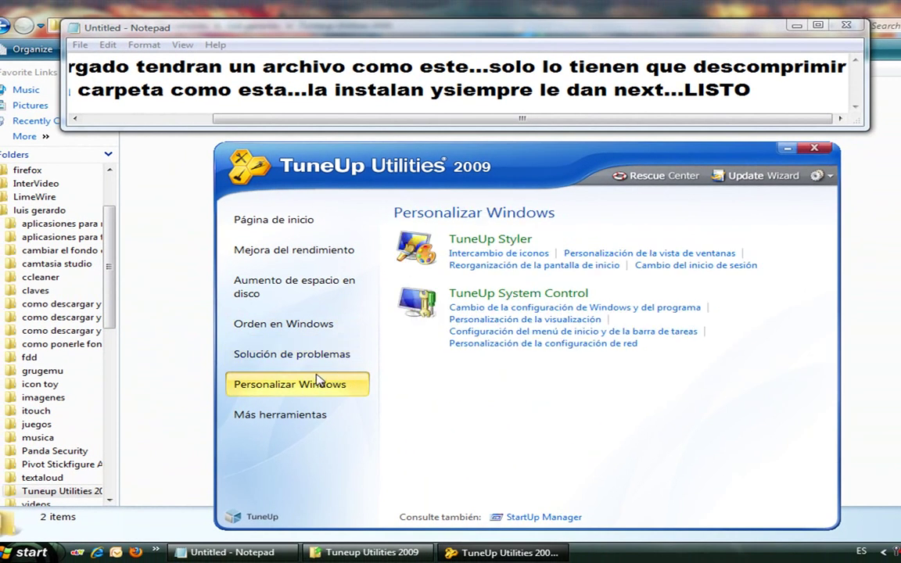
pyautogui.click(313, 417)
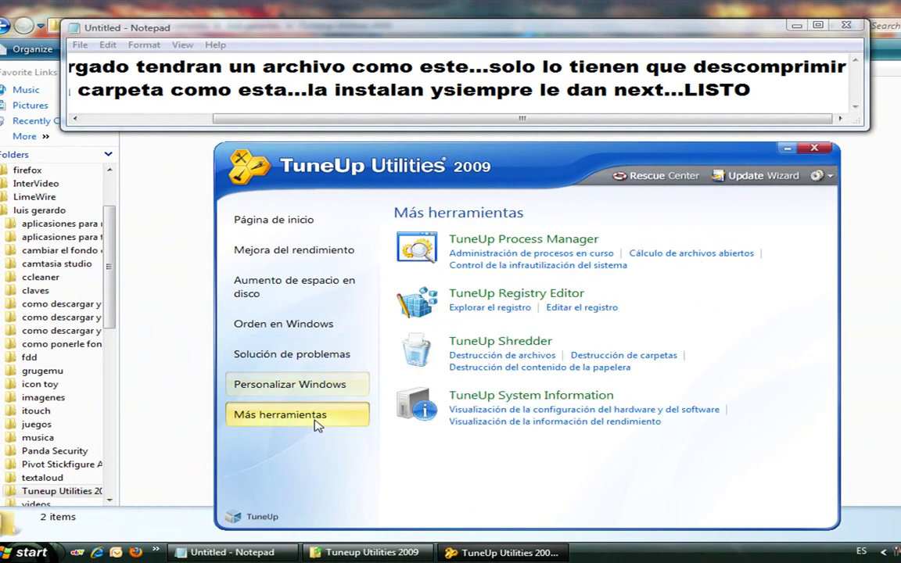
# Return TuneUp Utilities to Página de inicio, and clear all text from the Notepad note.
pyautogui.click(296, 225)
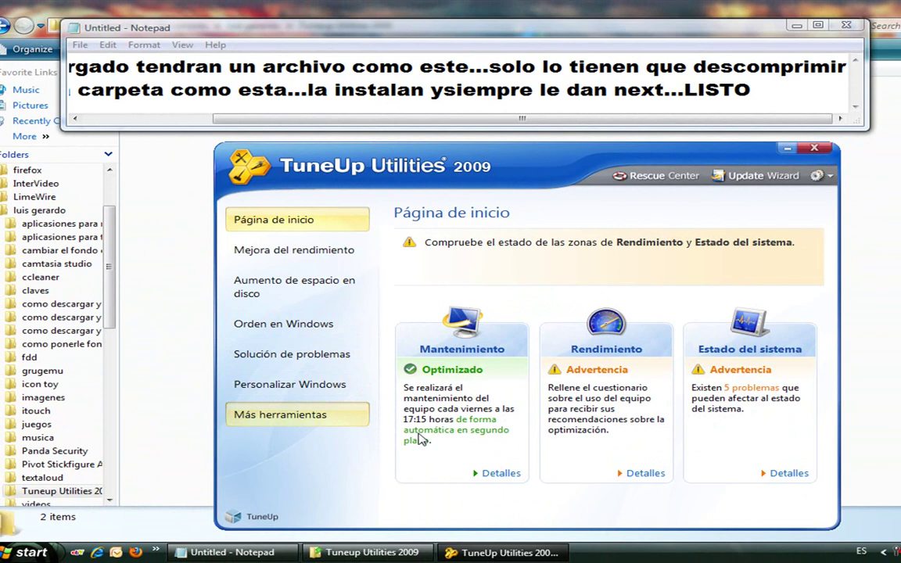
pyautogui.click(275, 555)
pyautogui.moveTo(847, 93); pyautogui.dragTo(43, 58)
pyautogui.press('Delete')
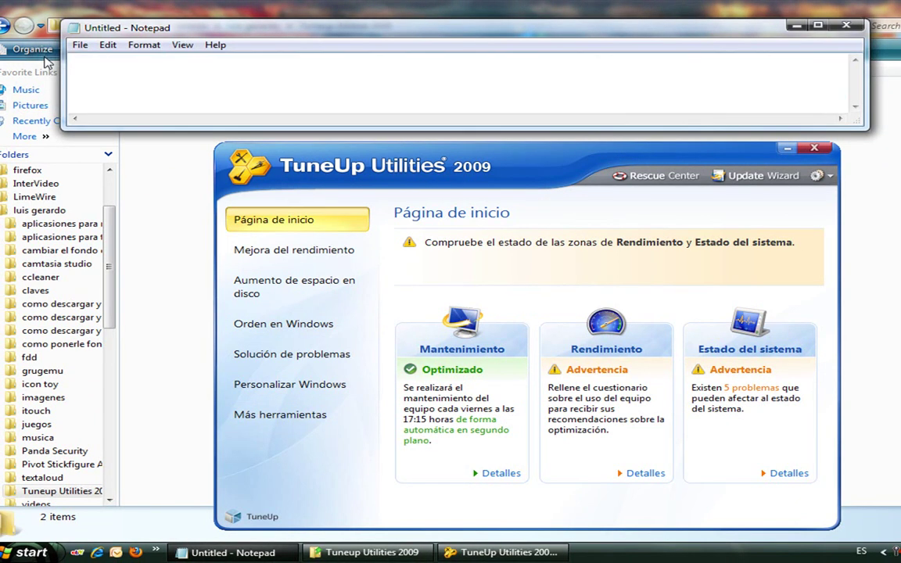
# Write "ahora el ultimo paso es meter el serial o codigo en el programa" in the empty note.
pyautogui.write('ahor')
pyautogui.write('a el')
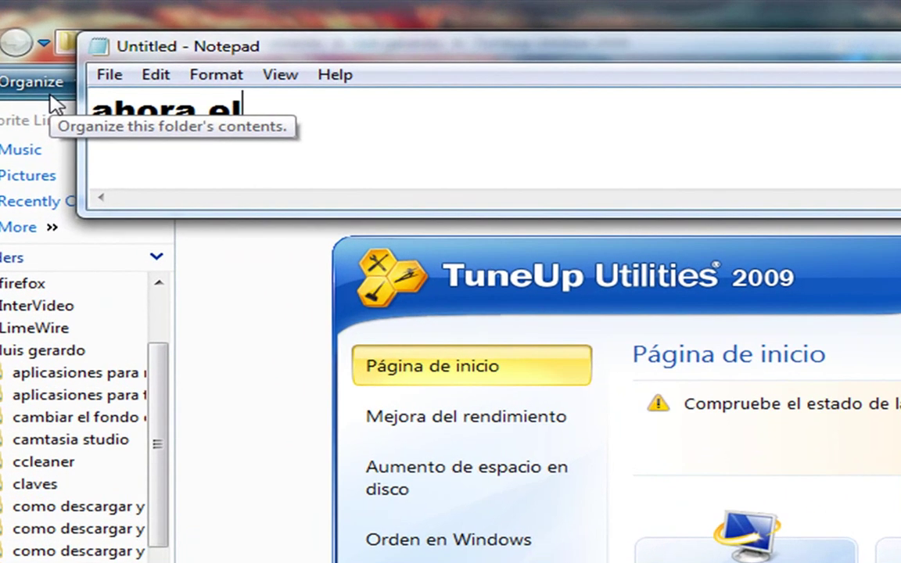
pyautogui.write(' ultimo paso es')
pyautogui.write(' meter ')
pyautogui.write('el serial o codigo ')
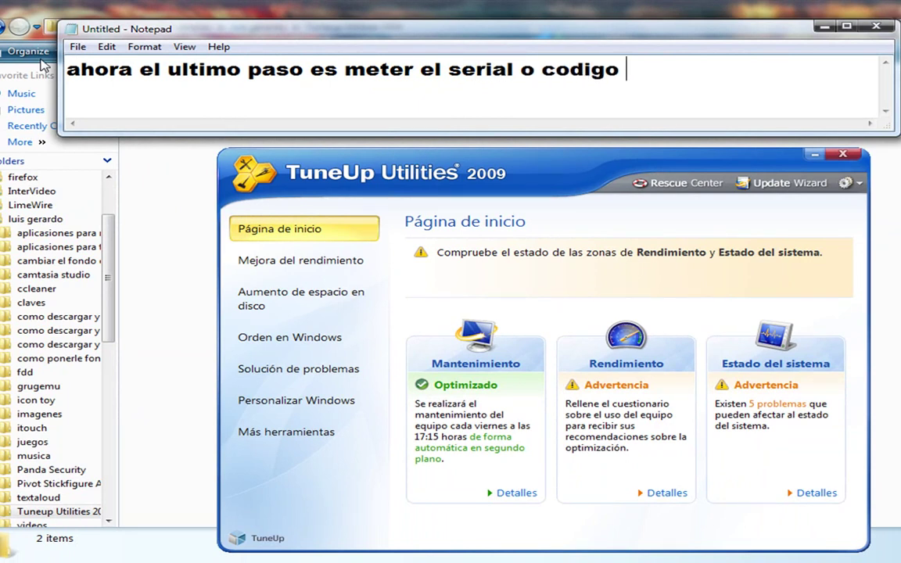
pyautogui.write('en el programa')
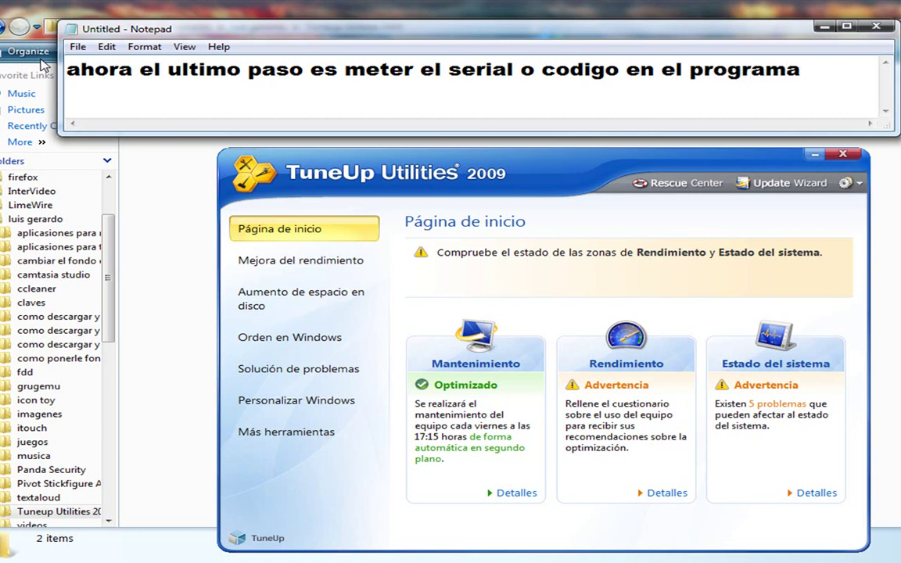
# Replace the note's text with "cuando les pida el serial ponen esto".
pyautogui.moveTo(857, 73); pyautogui.dragTo(23, 48)
pyautogui.press('Delete')
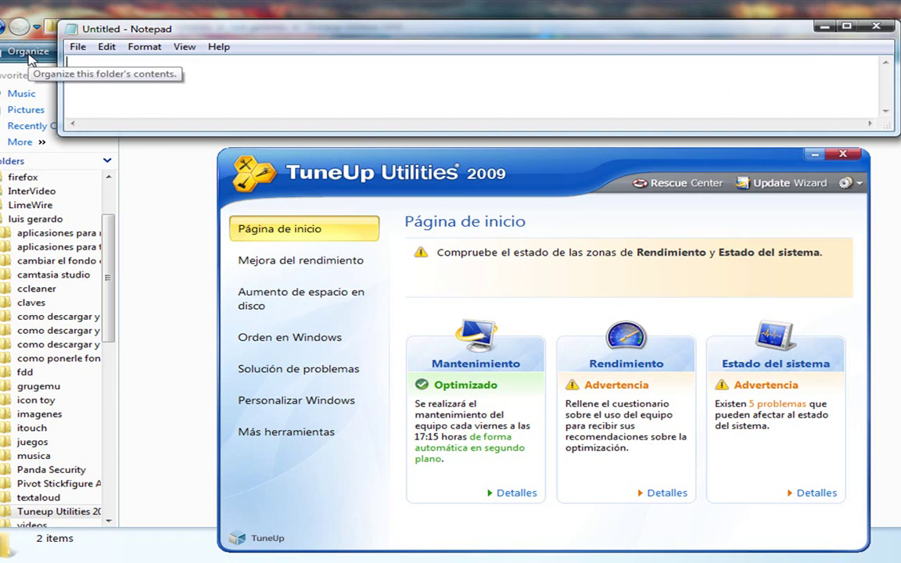
pyautogui.write('cuando les ')
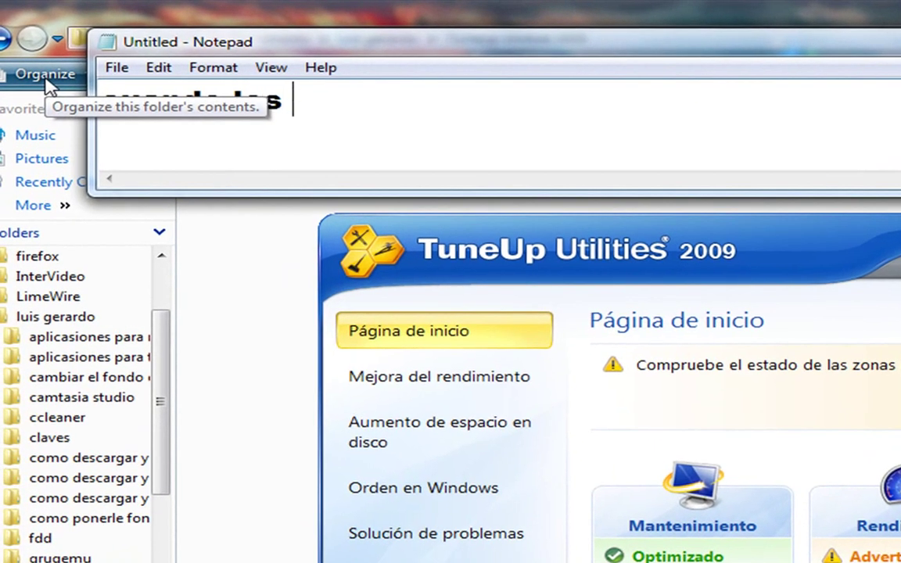
pyautogui.write('pida ')
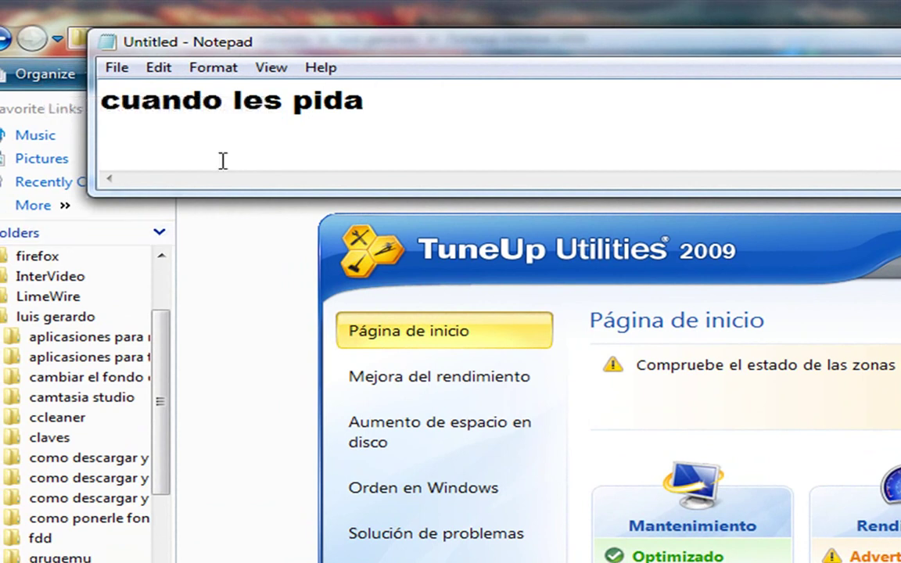
pyautogui.write('el')
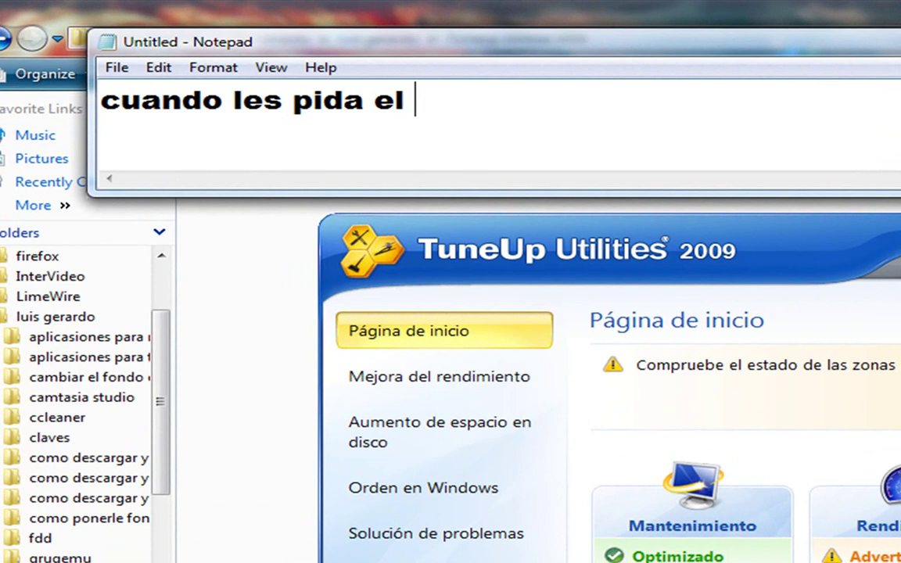
pyautogui.write(' s')
pyautogui.press('BackSpace')
pyautogui.write('serial ponen esto')
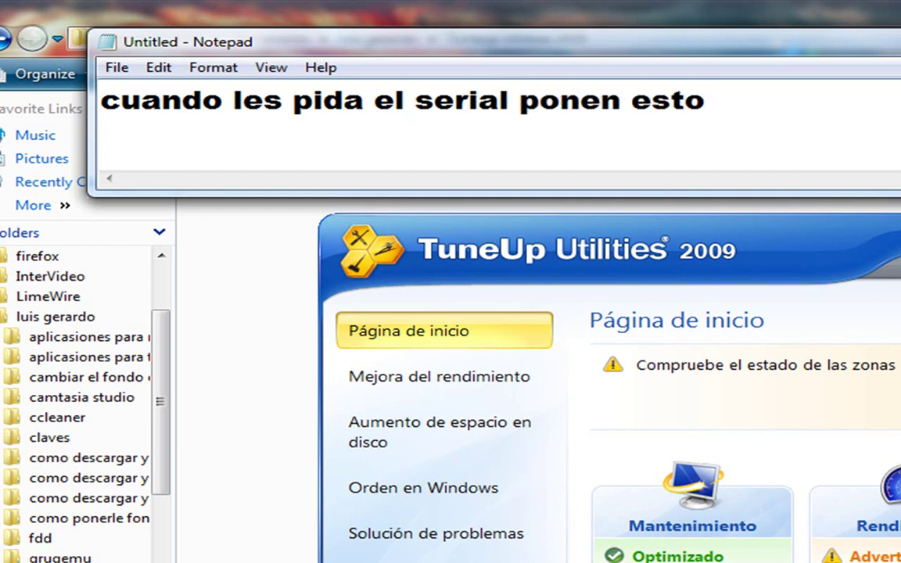
# Replace the note's text with the copied registration details: full name, company and serial key.
pyautogui.moveTo(813, 97); pyautogui.dragTo(45, 39)
pyautogui.press('BackSpace')
pyautogui.rightClick(145, 109)
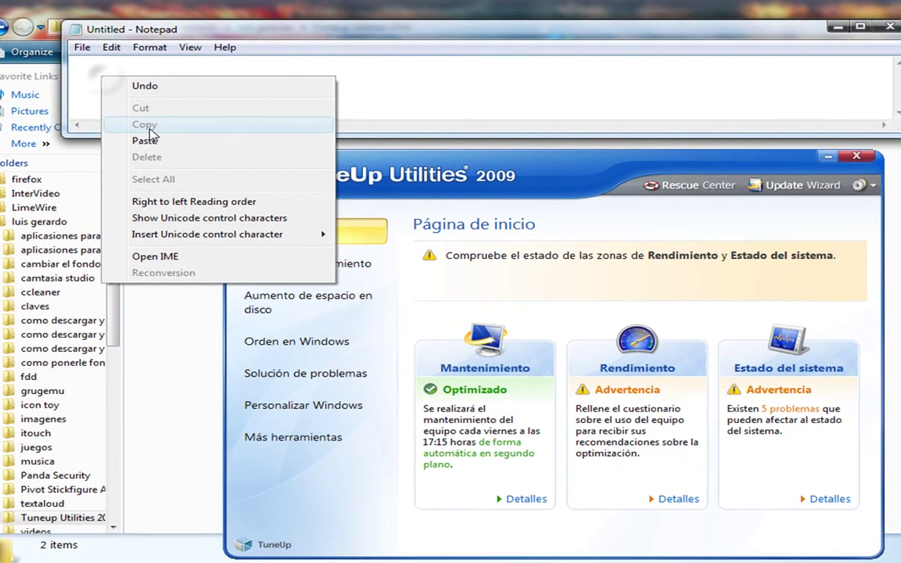
pyautogui.click(145, 140)
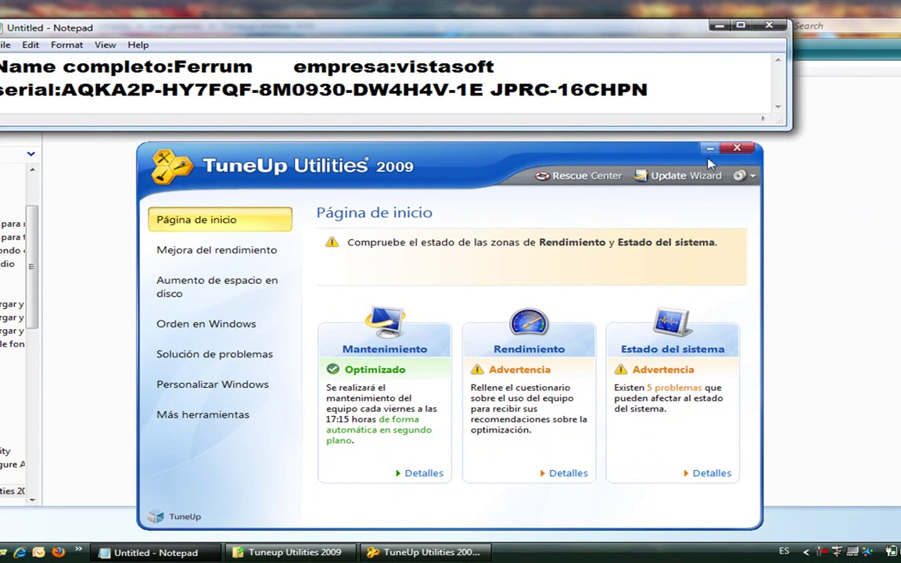
# View the product information of TuneUp Utilities 2009 to check its licence details, and close it.
pyautogui.click(735, 180)
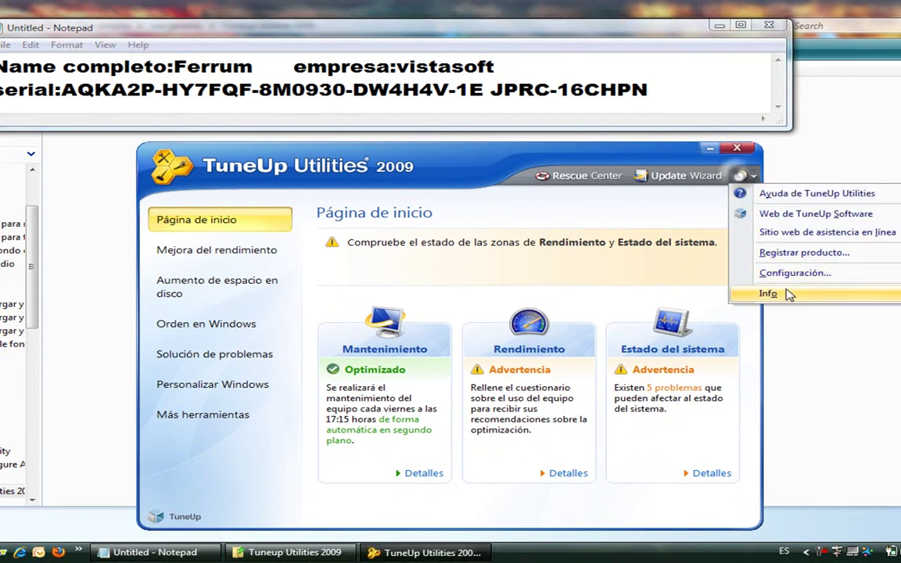
pyautogui.click(739, 294)
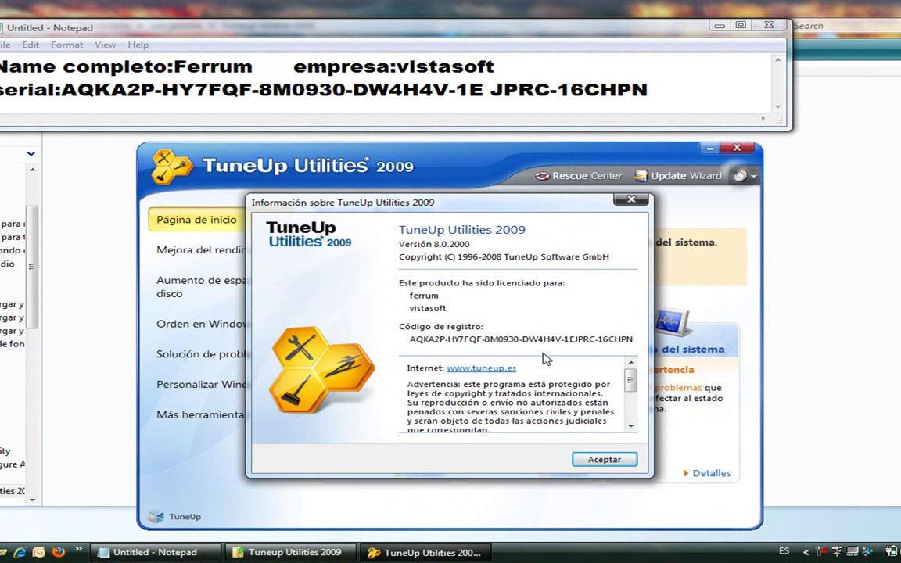
pyautogui.click(633, 201)
# Replace the note's text in Notepad with the closing message "eso es todo...GRACIAS".
pyautogui.click(693, 84)
pyautogui.hotkey('ctrl', 'a')
pyautogui.press('BackSpace')
pyautogui.write('eso es todo')
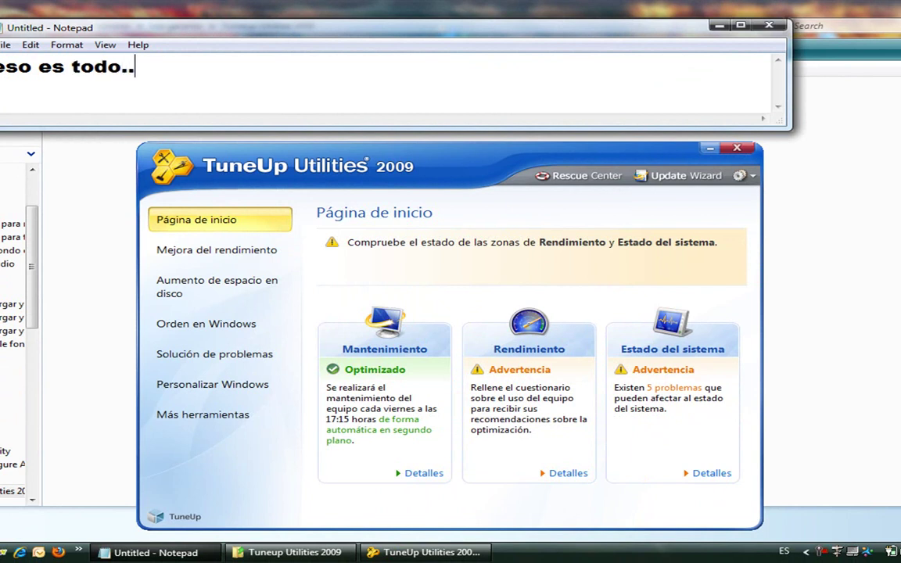
pyautogui.write('...GRACIAS')
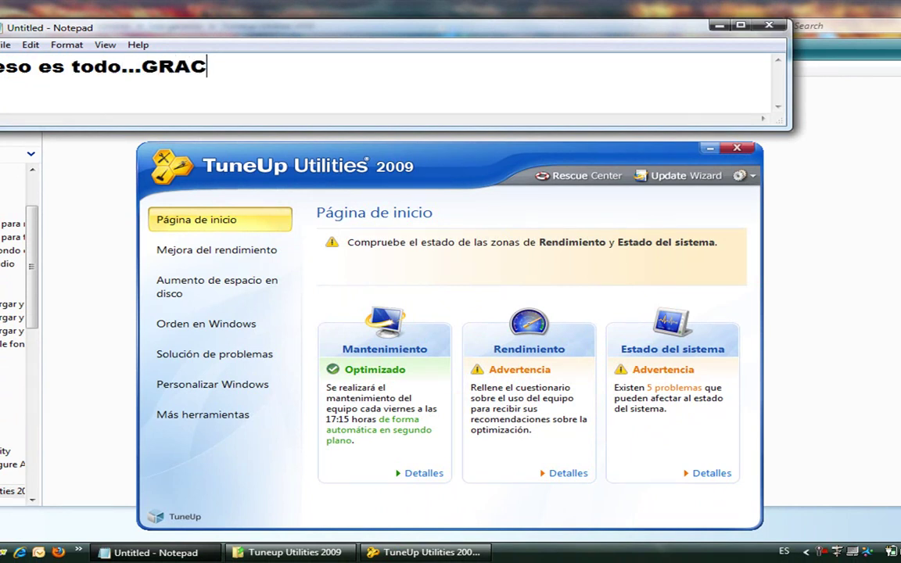
pyautogui.click(824, 552)
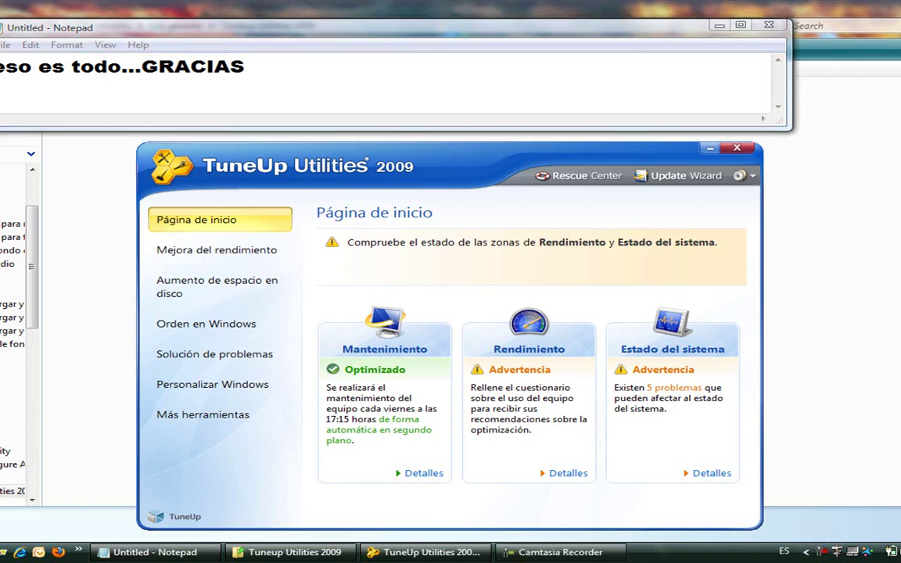